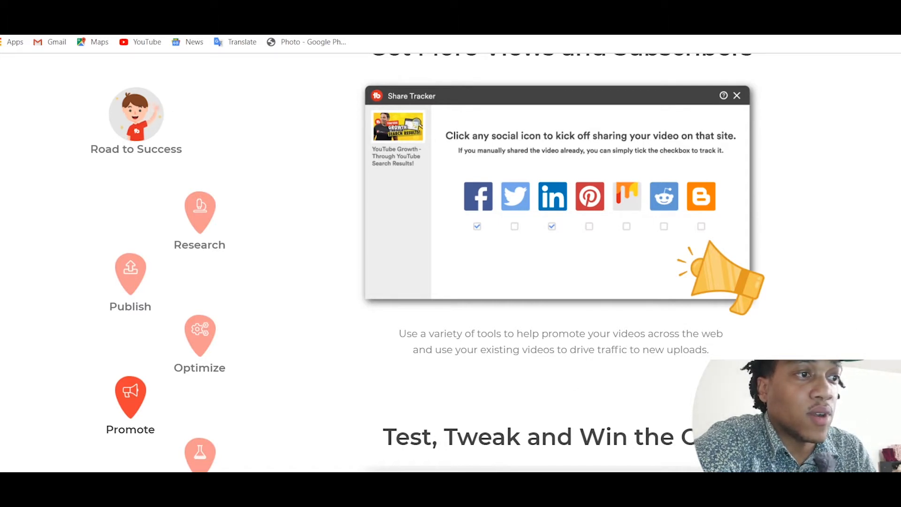
# Examine the homepage section on testing thumbnails with simplified A/B testing
pyautogui.scroll(-5, 564, 263)
pyautogui.scroll(-3, 563, 263)
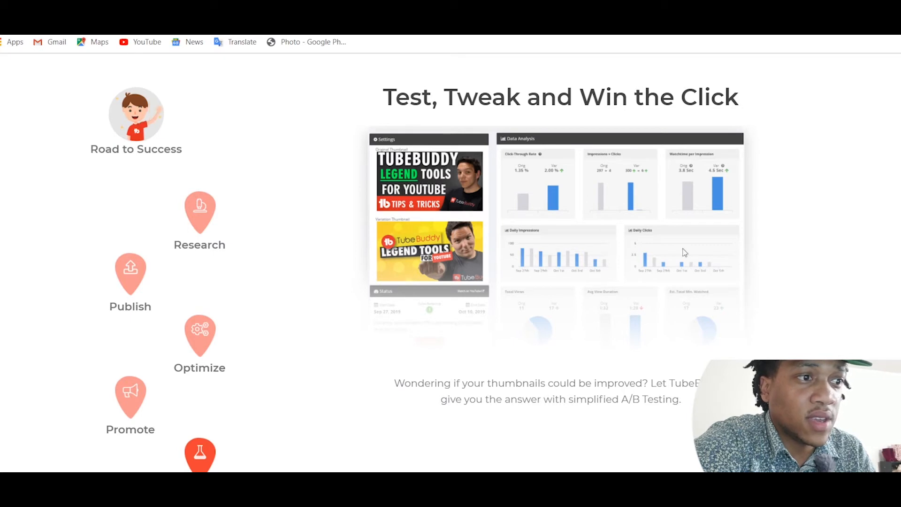
pyautogui.scroll(-1, 557, 235)
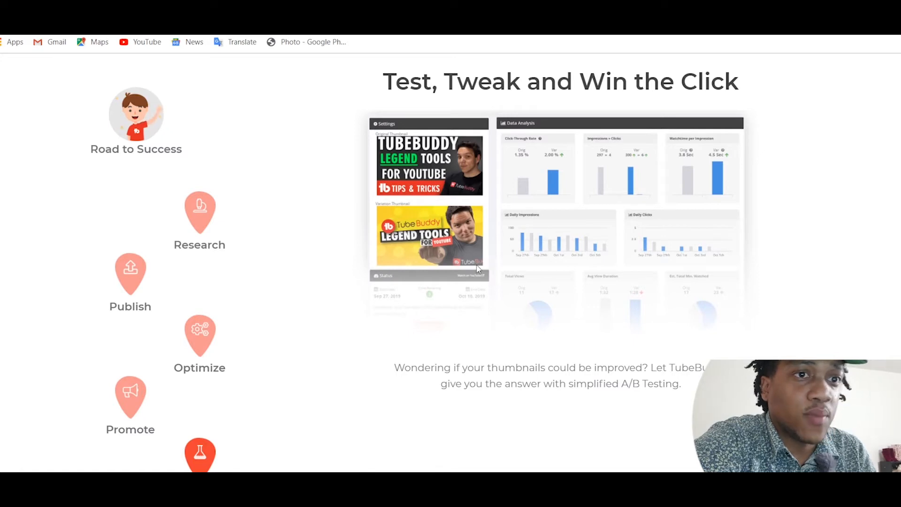
pyautogui.scroll(-3, 660, 294)
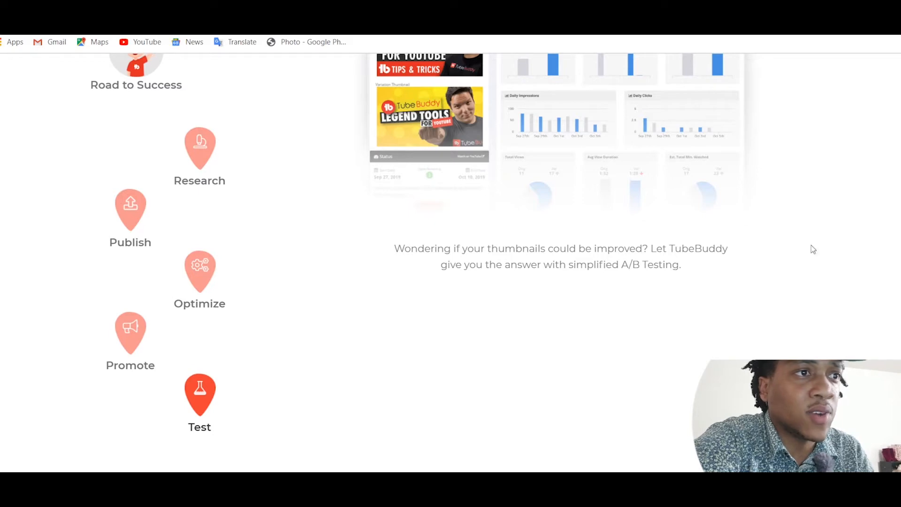
pyautogui.scroll(5, 561, 263)
pyautogui.scroll(-3, 561, 263)
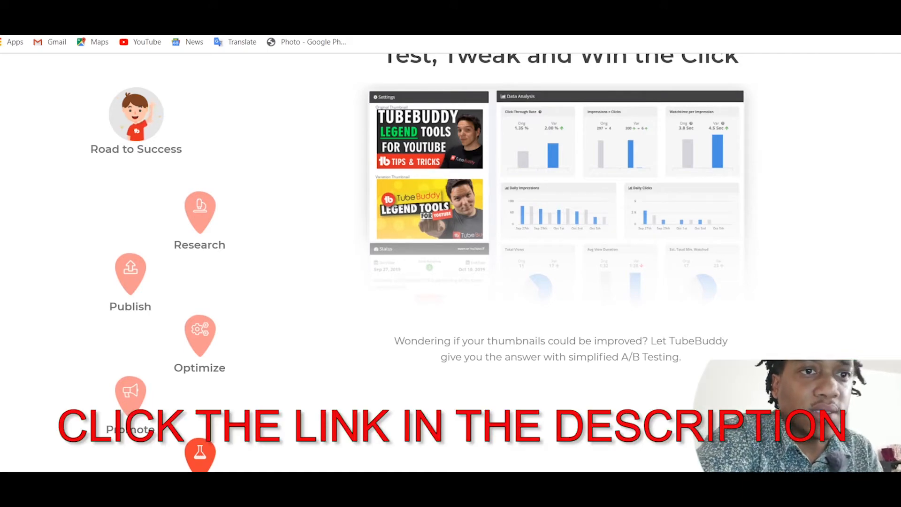
# Look through the rest of the homepage, covering the brand logos, the demo video, the TubeBloggy news and the footer
pyautogui.scroll(-10, 450, 262)
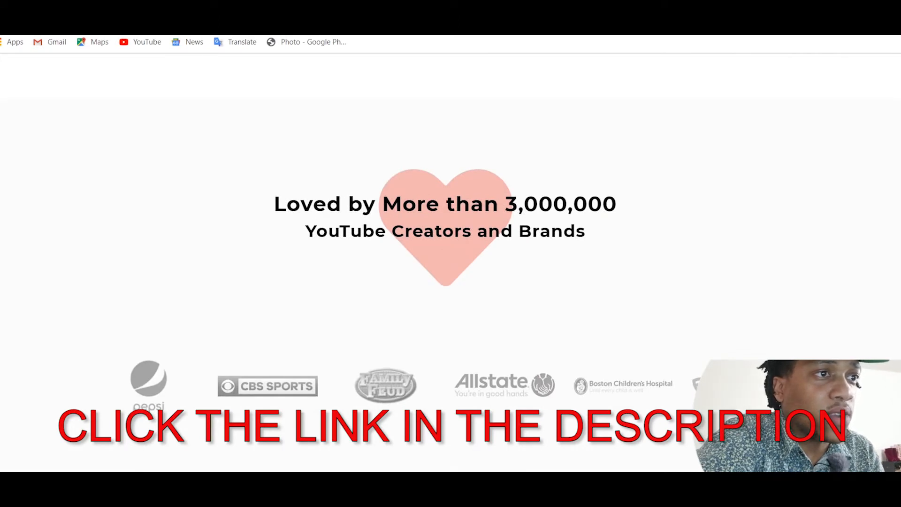
pyautogui.scroll(-1, 450, 263)
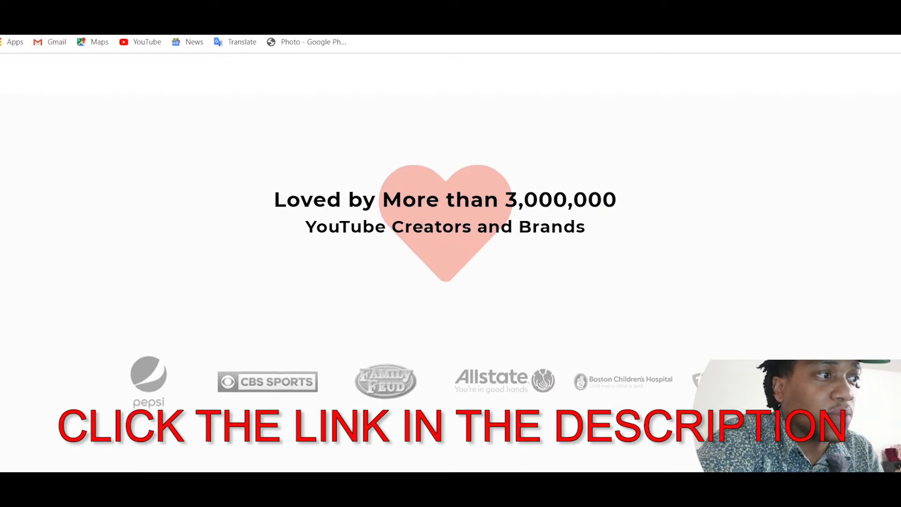
pyautogui.scroll(-2, 451, 263)
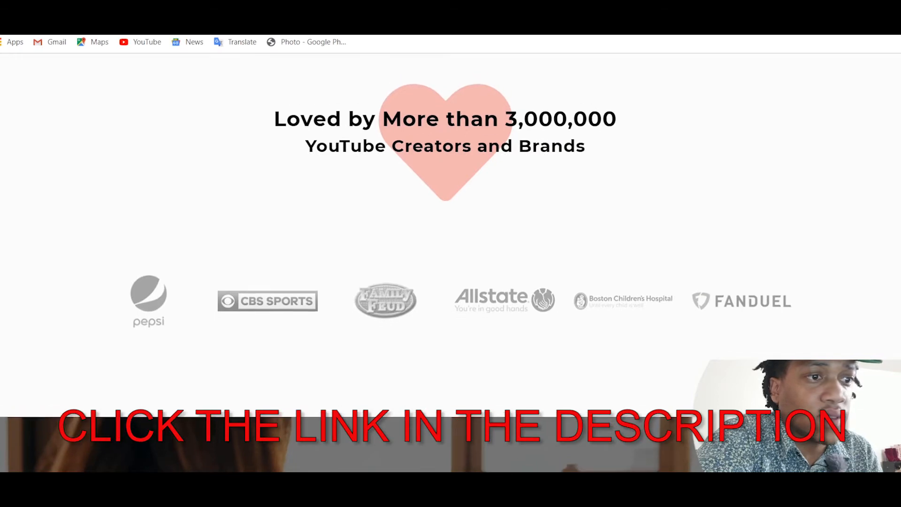
pyautogui.scroll(-10, 451, 263)
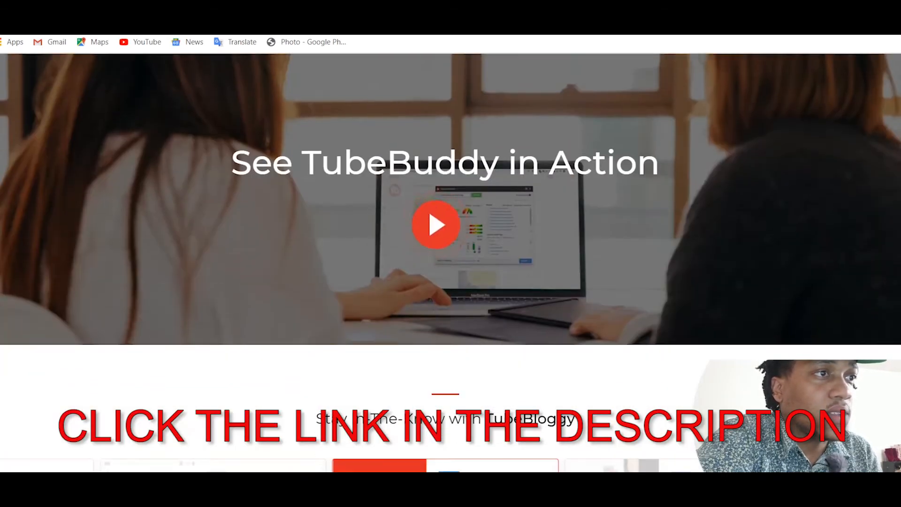
pyautogui.scroll(-2, 451, 263)
pyautogui.scroll(5, 450, 263)
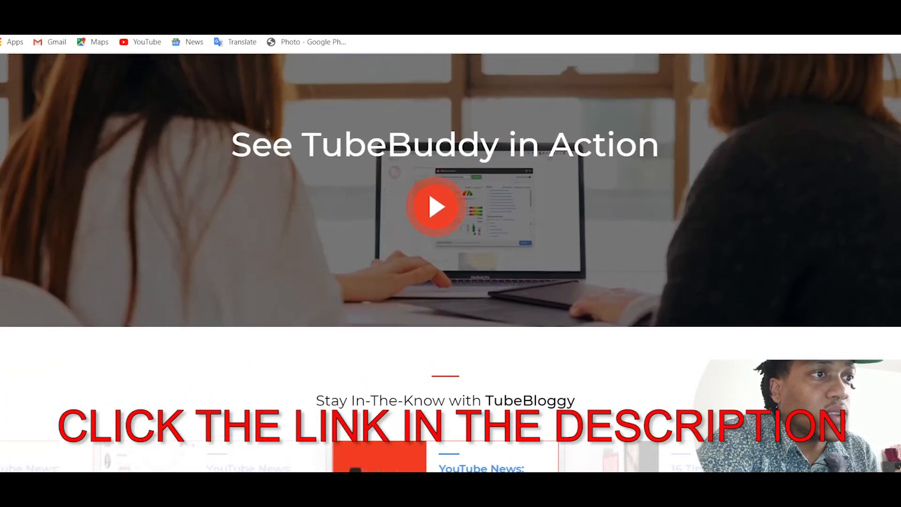
pyautogui.scroll(-6, 450, 262)
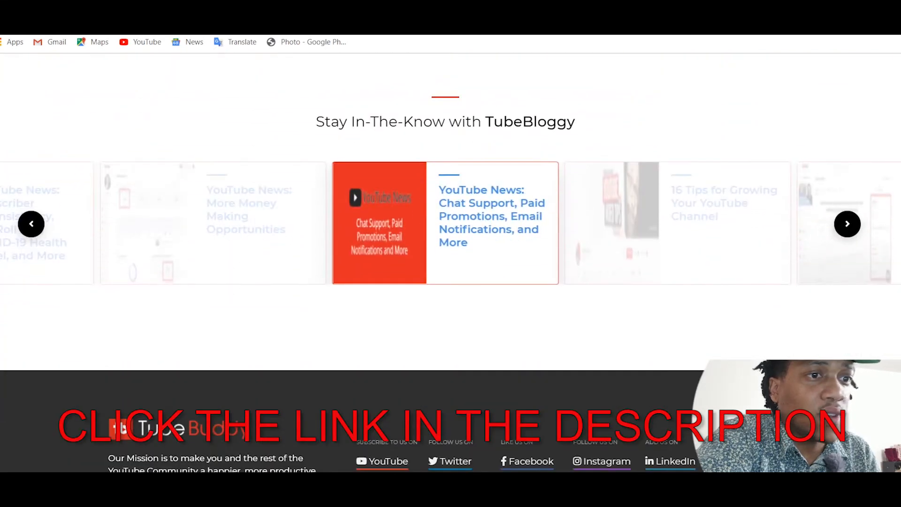
pyautogui.scroll(-3, 451, 262)
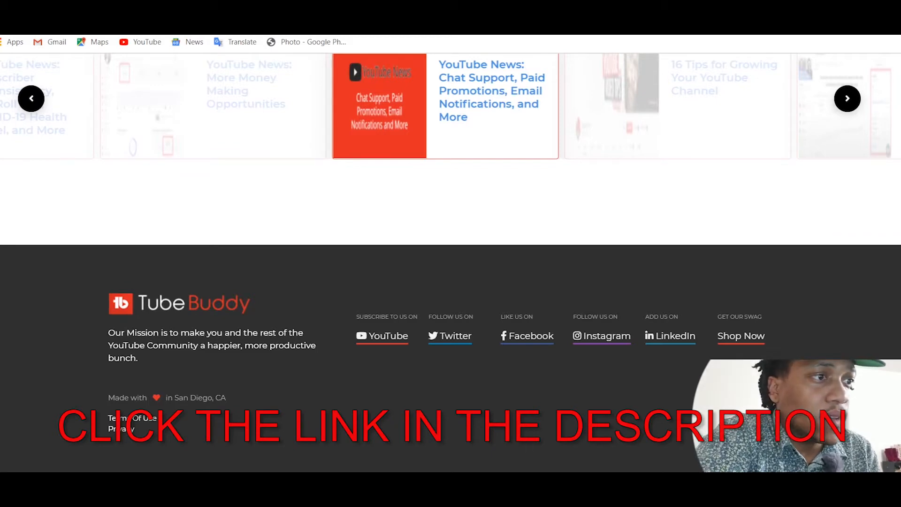
pyautogui.scroll(15, 451, 263)
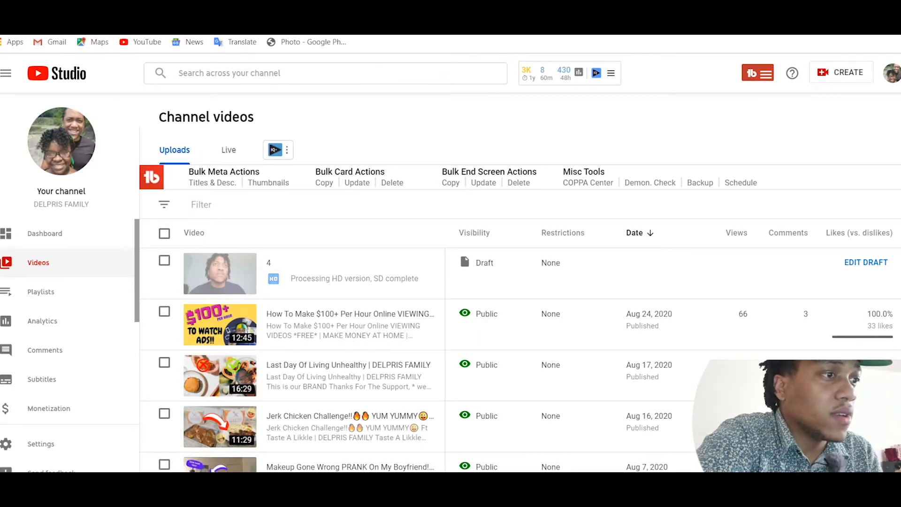
# Look over the uploaded videos in YouTube Studio and open the channel's comments through the TubeBuddy extension
pyautogui.scroll(-2, 520, 288)
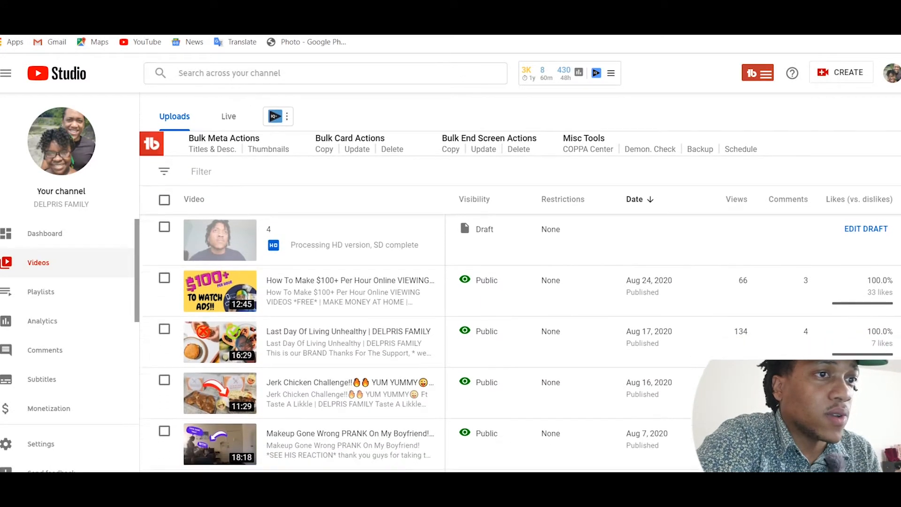
pyautogui.scroll(-2, 520, 287)
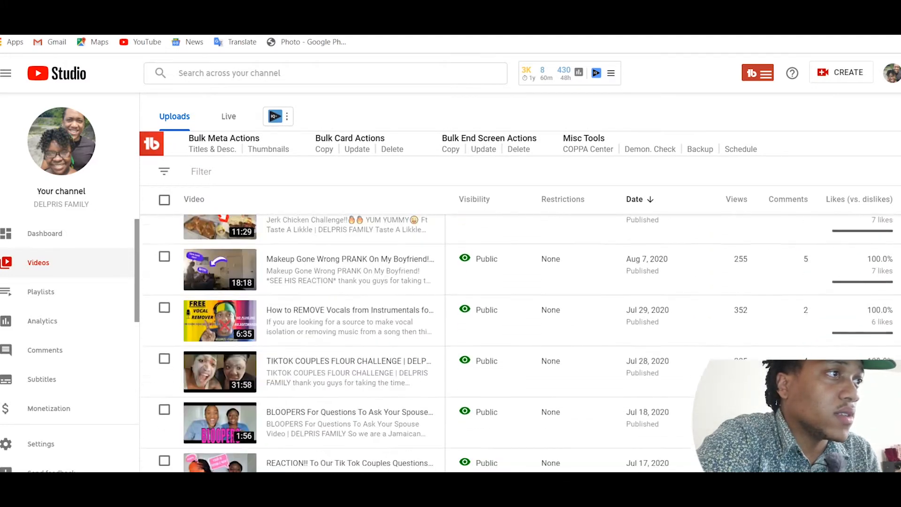
pyautogui.scroll(4, 520, 287)
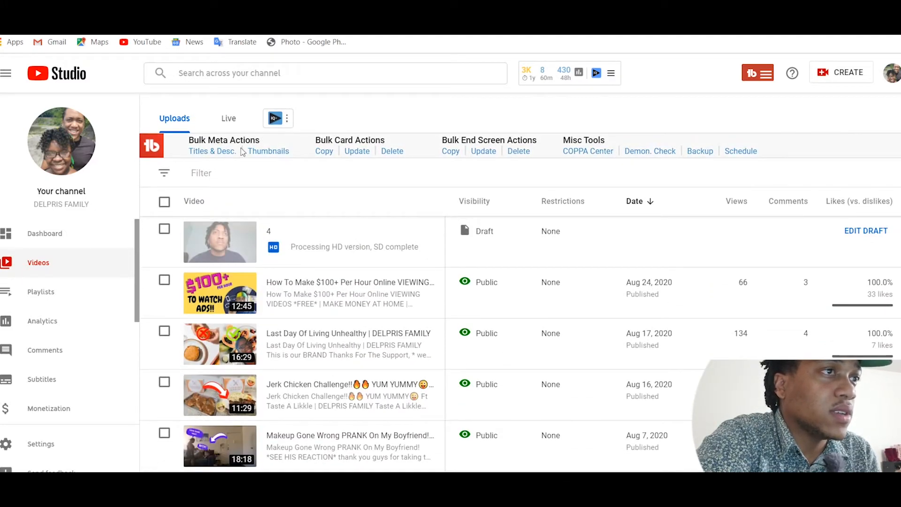
pyautogui.click(756, 80)
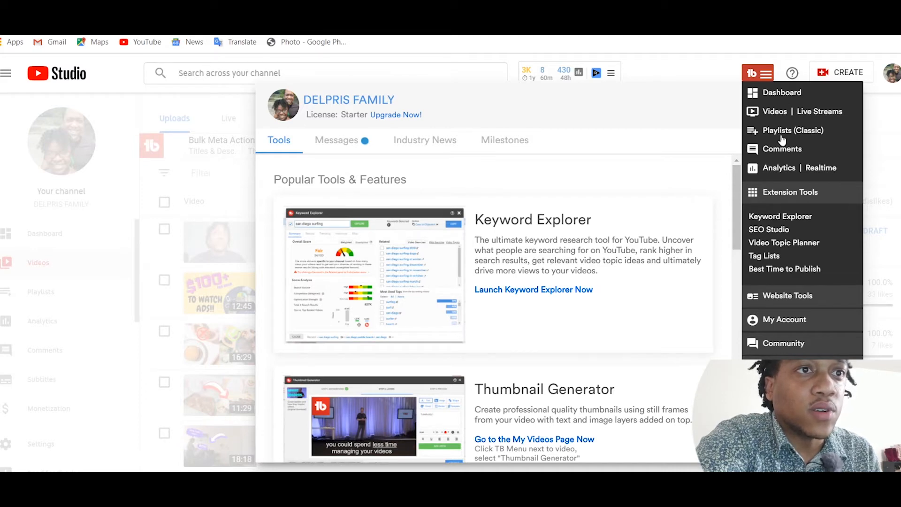
pyautogui.click(783, 150)
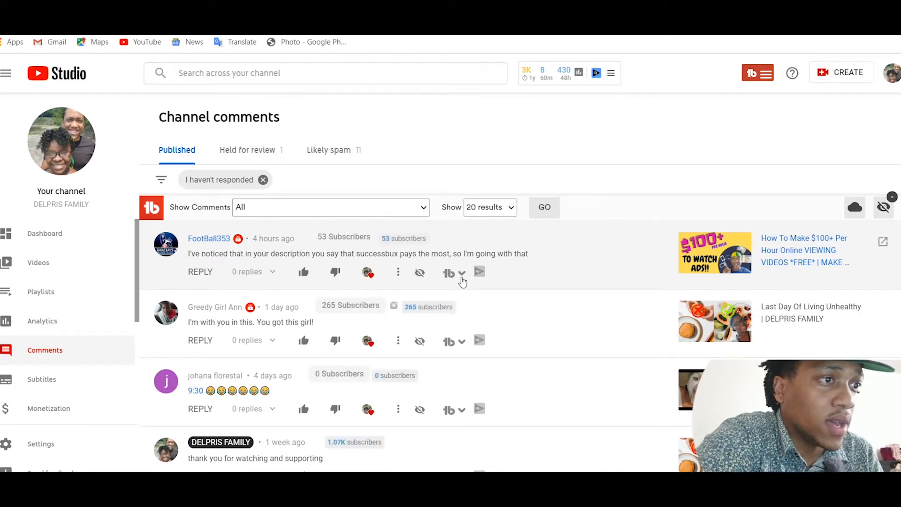
# Check TubeBuddy's canned responses for the newest comment and where to create one, closing both views again
pyautogui.click(462, 274)
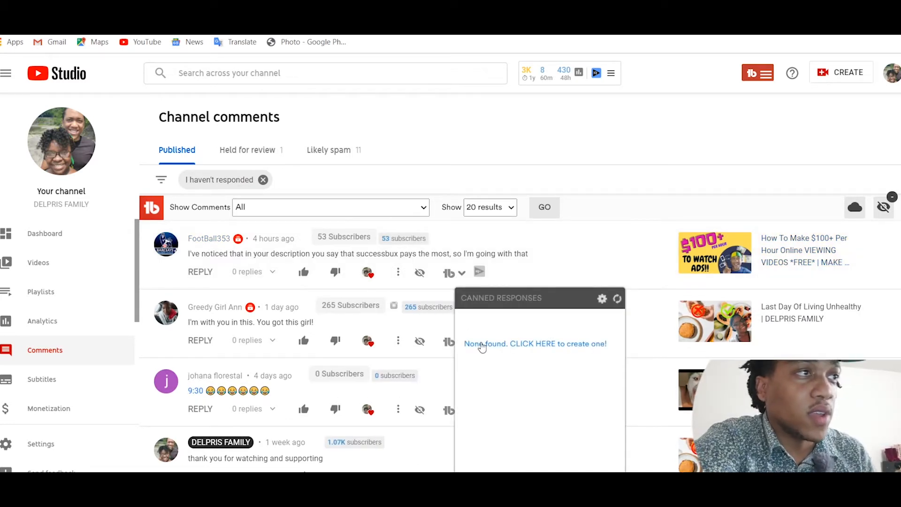
pyautogui.click(483, 346)
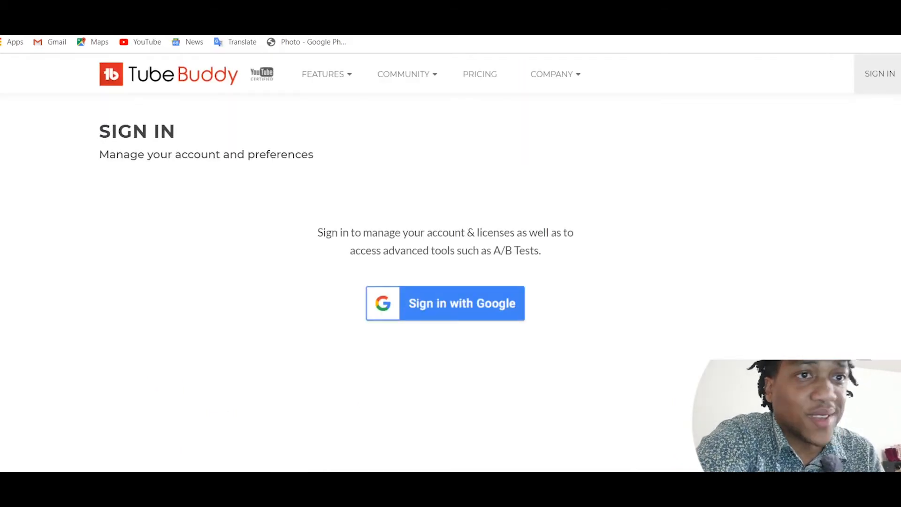
pyautogui.hotkey('ctrl', 'w')
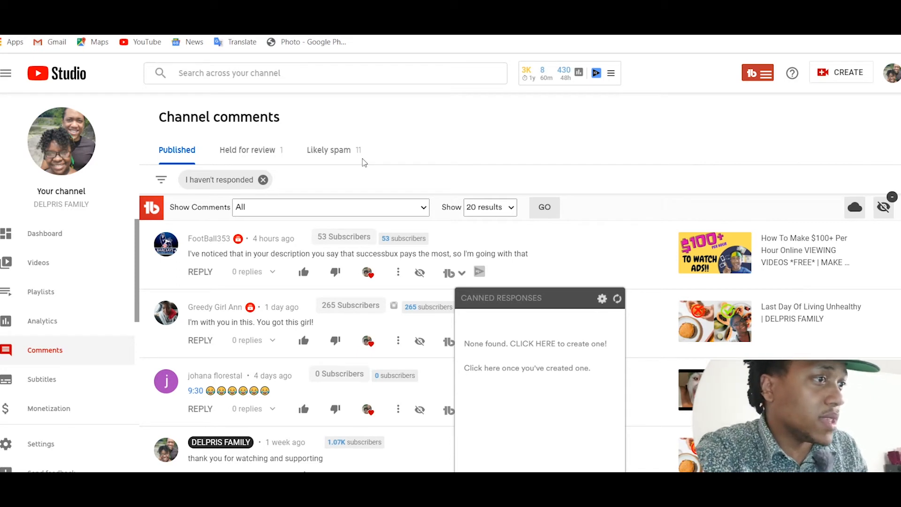
pyautogui.click(626, 215)
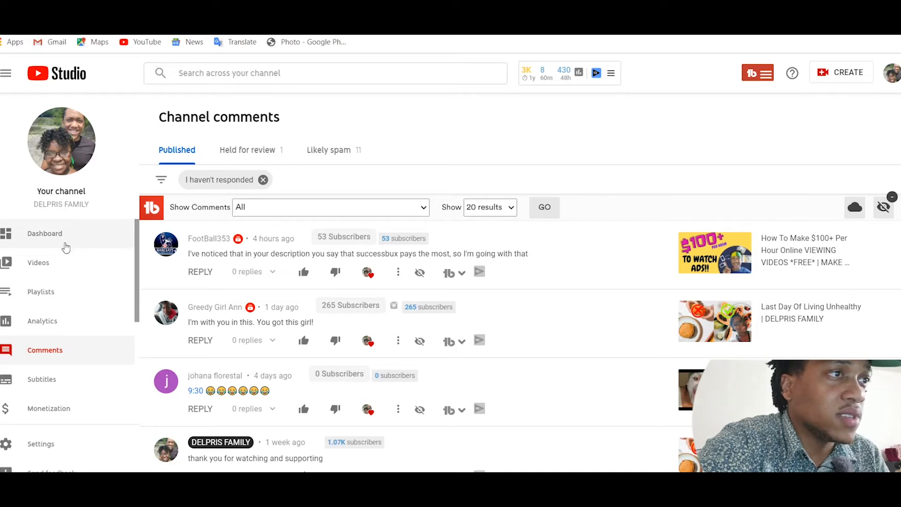
# Open the channel dashboard and review its video performance and analytics summary
pyautogui.click(65, 246)
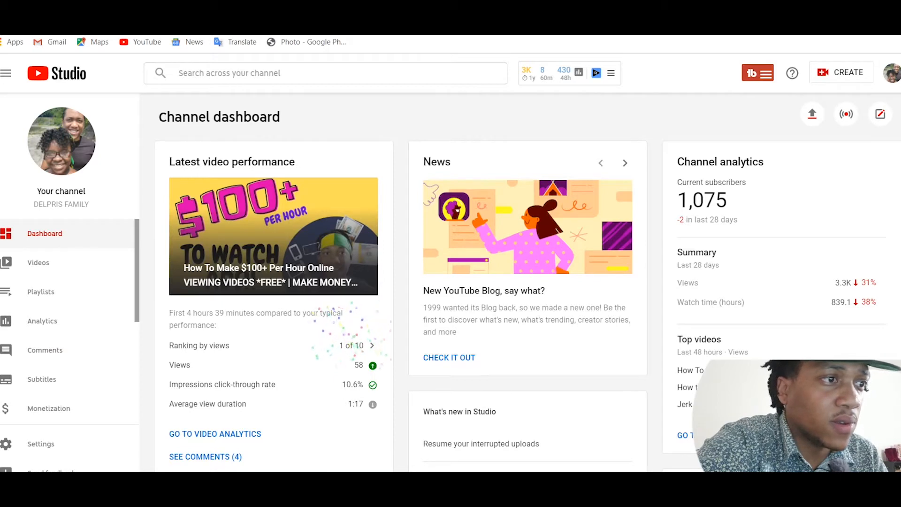
pyautogui.scroll(-6, 343, 329)
pyautogui.scroll(7, 516, 282)
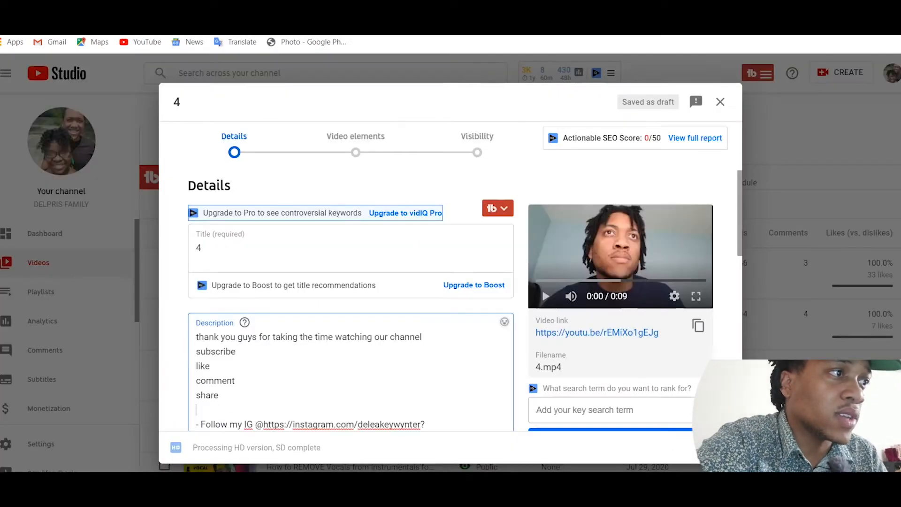
# Replace the draft video's title with "how to make money online"
pyautogui.moveTo(230, 253); pyautogui.dragTo(192, 254)
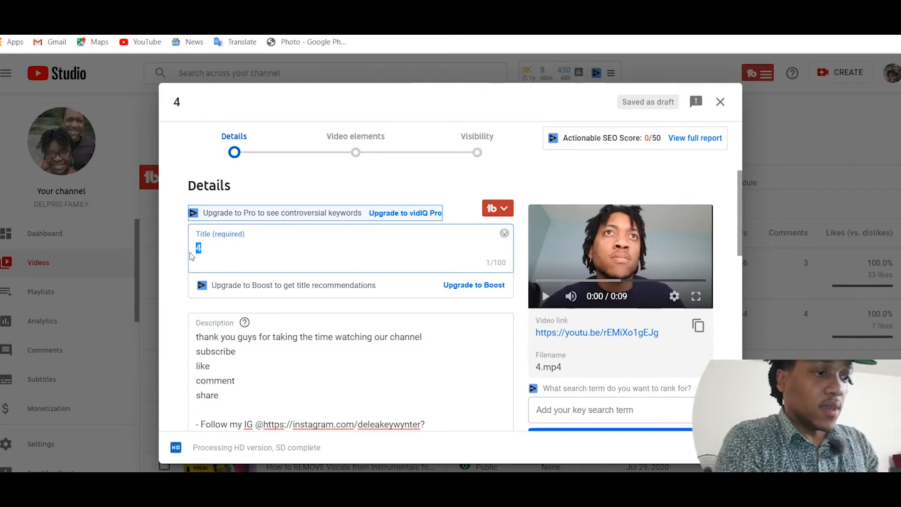
pyautogui.write('how ')
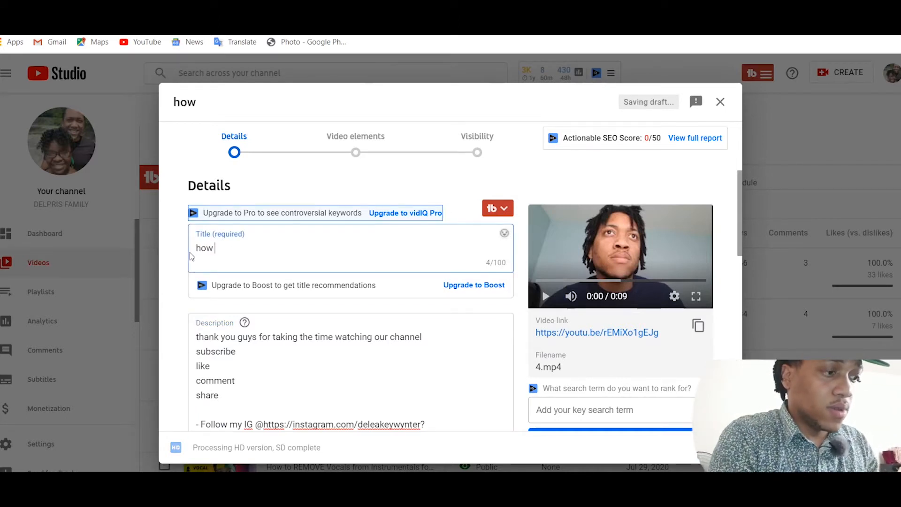
pyautogui.write('to make ')
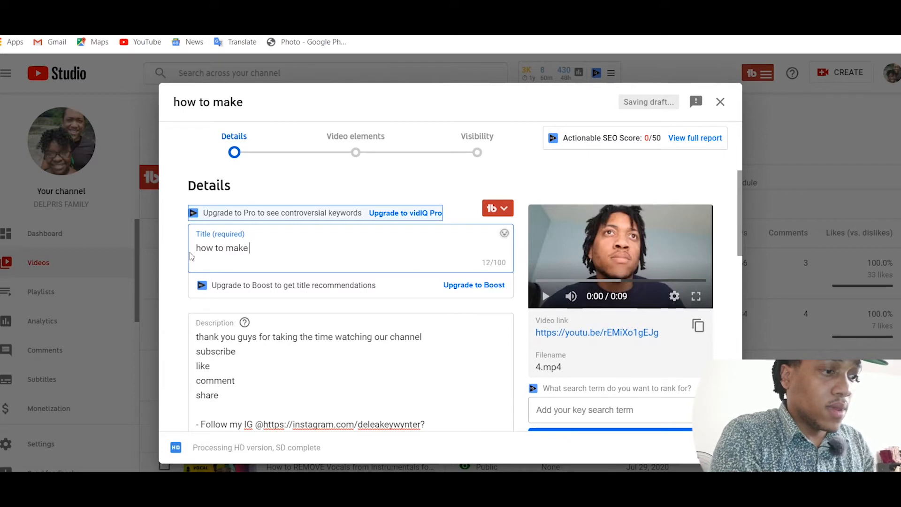
pyautogui.write('money o')
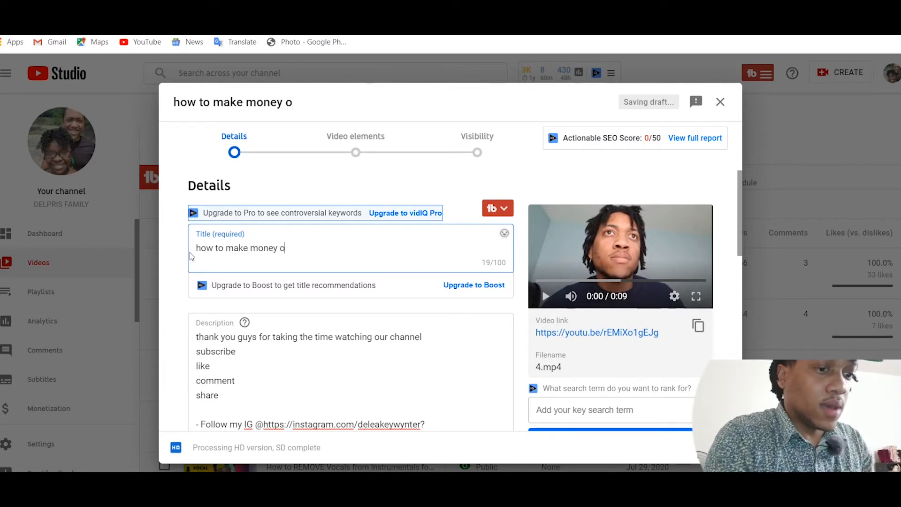
pyautogui.write('nline')
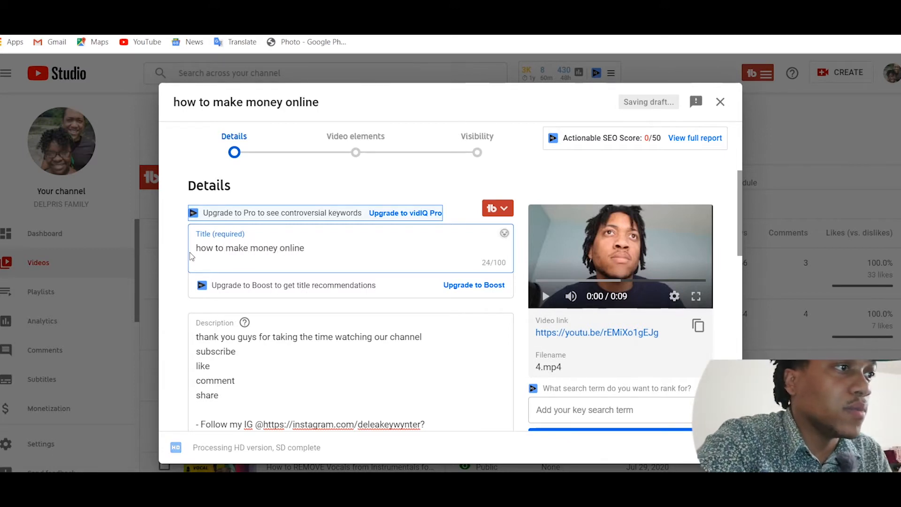
# Copy the title "how to make money online" into a new first line of the video's description
pyautogui.moveTo(312, 251); pyautogui.dragTo(184, 257)
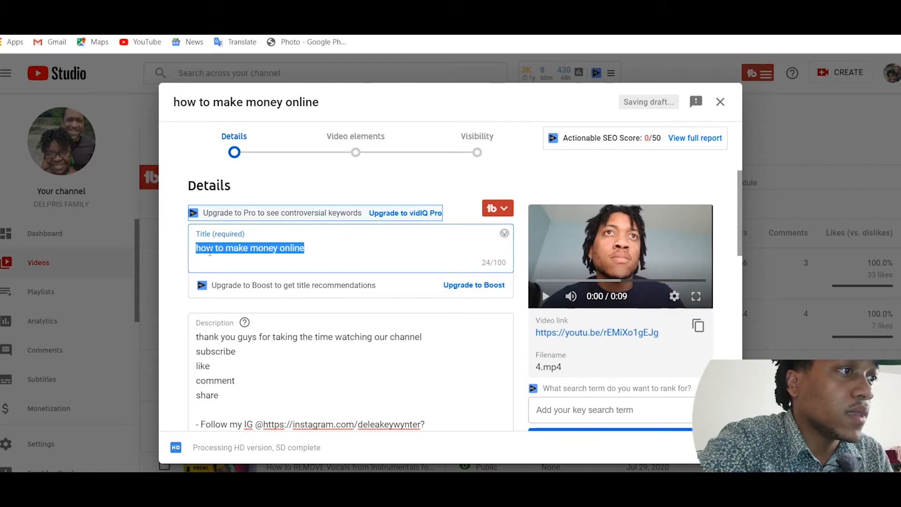
pyautogui.rightClick(210, 254)
pyautogui.click(237, 296)
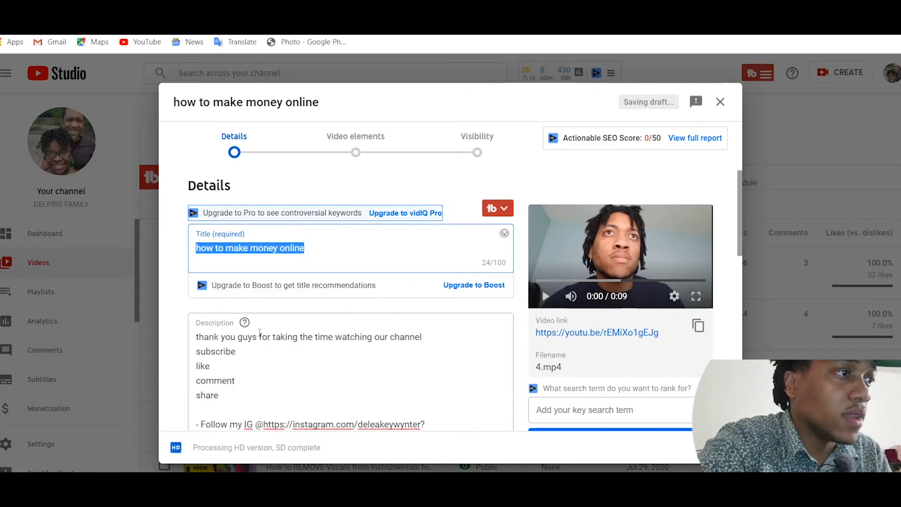
pyautogui.click(197, 337)
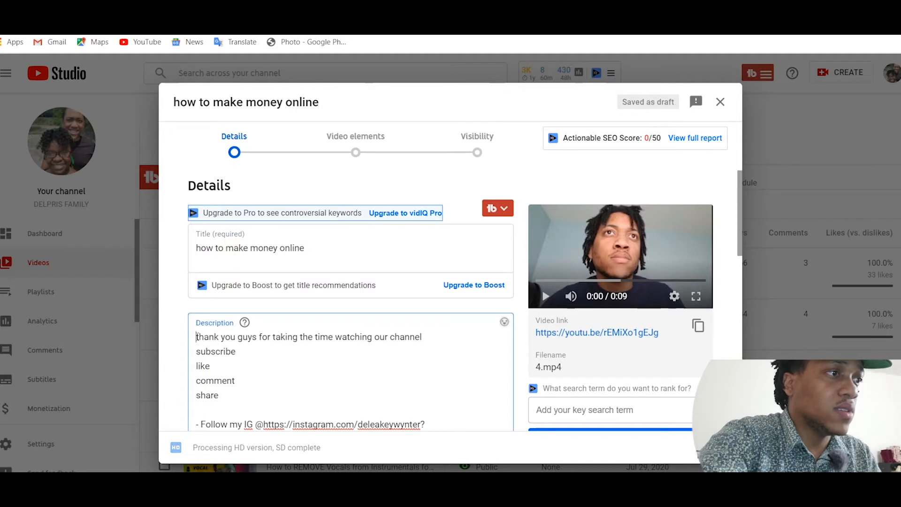
pyautogui.press('Return')
pyautogui.click(202, 330)
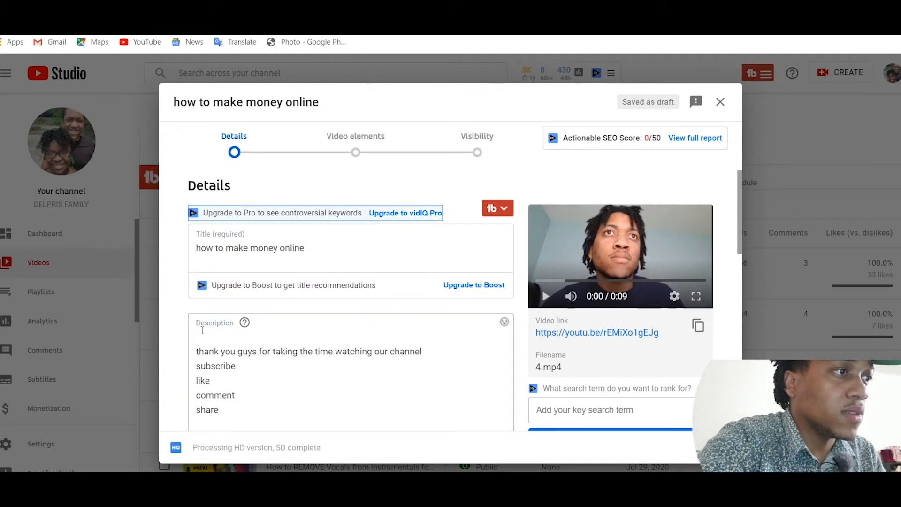
pyautogui.rightClick(202, 330)
pyautogui.click(242, 248)
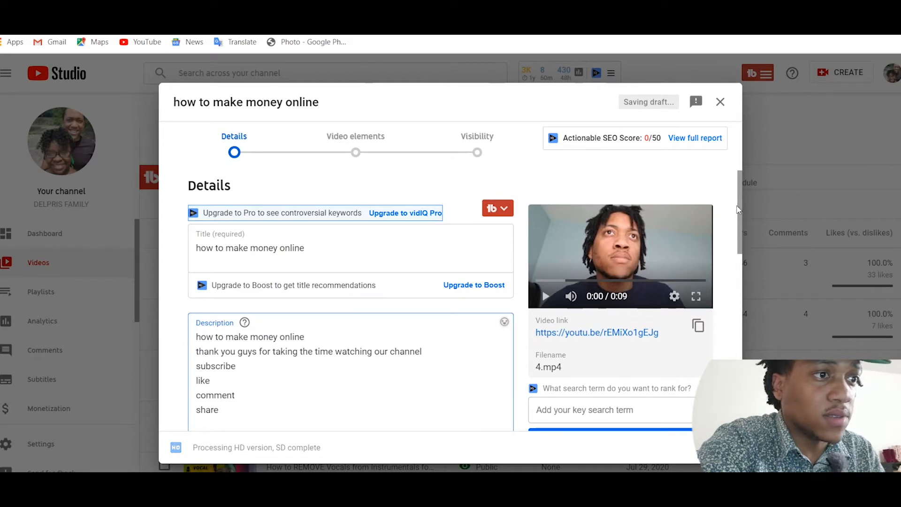
# Open TubeBuddy's Thumbnail Generator for the draft video
pyautogui.moveTo(738, 207); pyautogui.dragTo(740, 286)
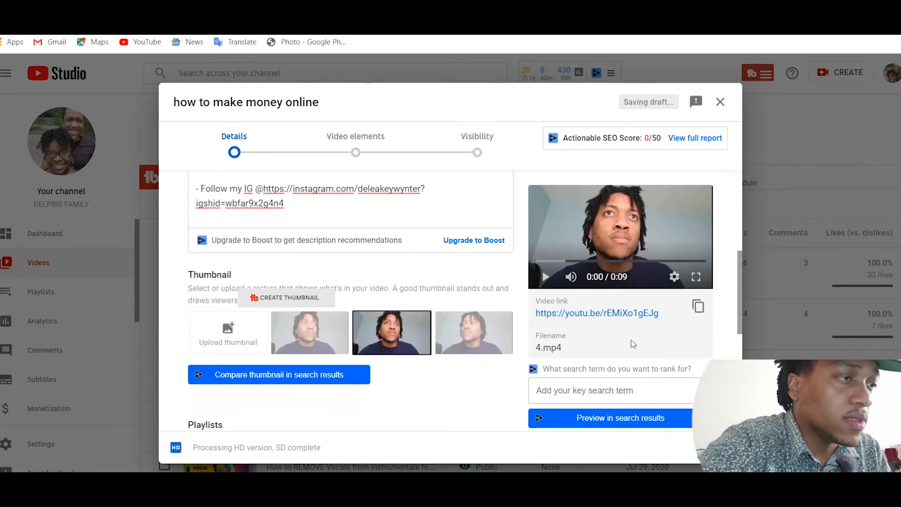
pyautogui.click(307, 306)
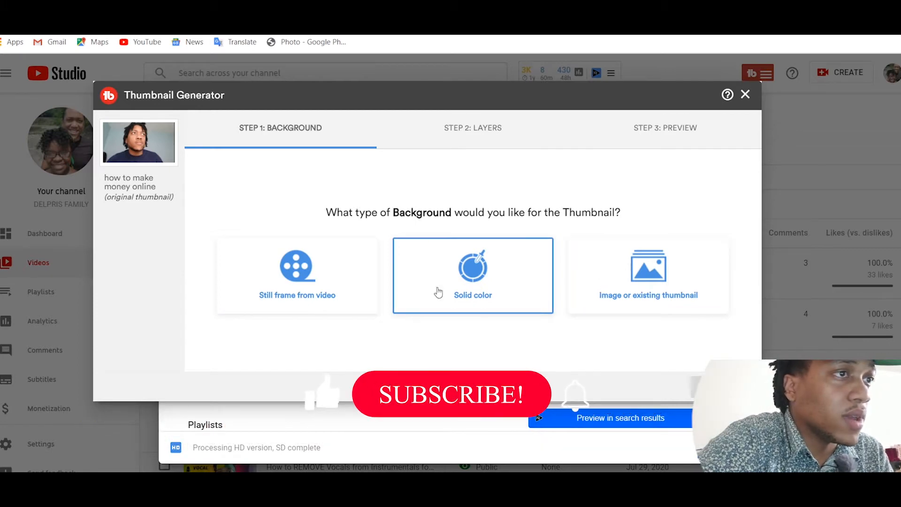
# Use the video's still frame at 0:03 as the thumbnail background and proceed to the layers stage
pyautogui.click(313, 270)
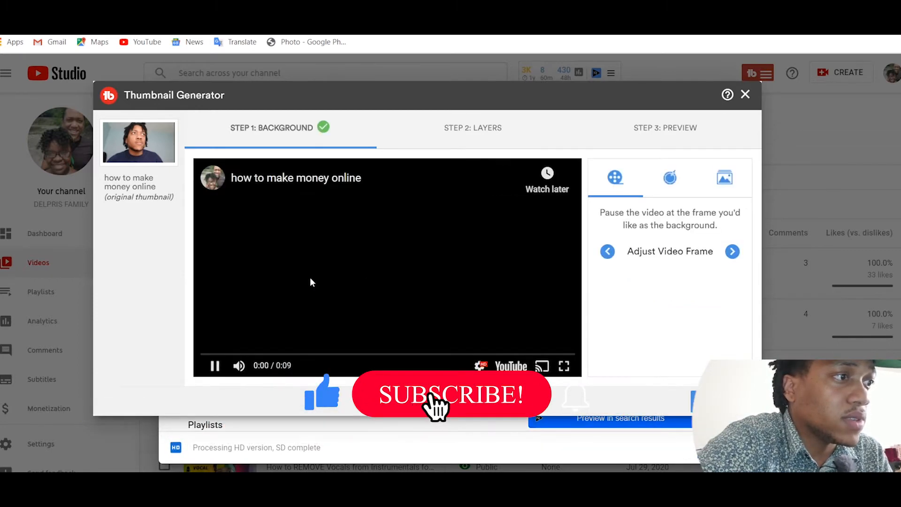
pyautogui.click(214, 366)
pyautogui.moveTo(217, 354); pyautogui.dragTo(310, 360)
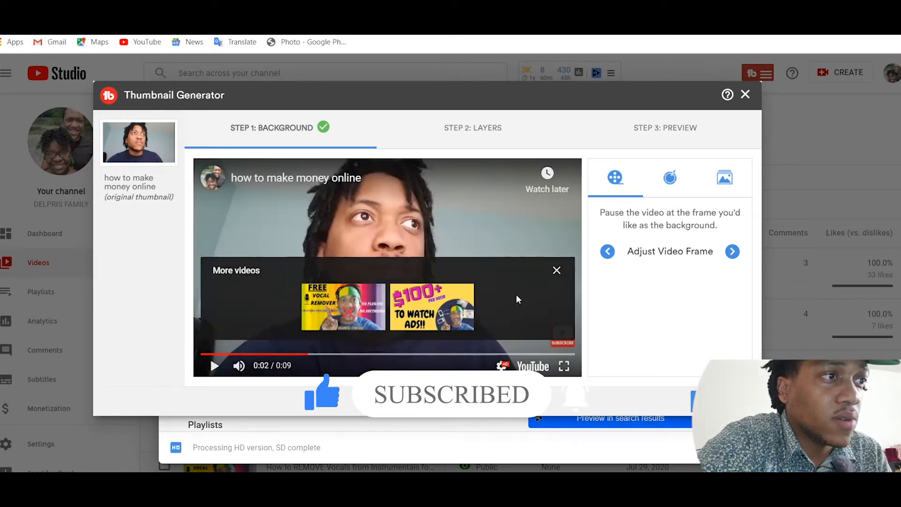
pyautogui.click(557, 271)
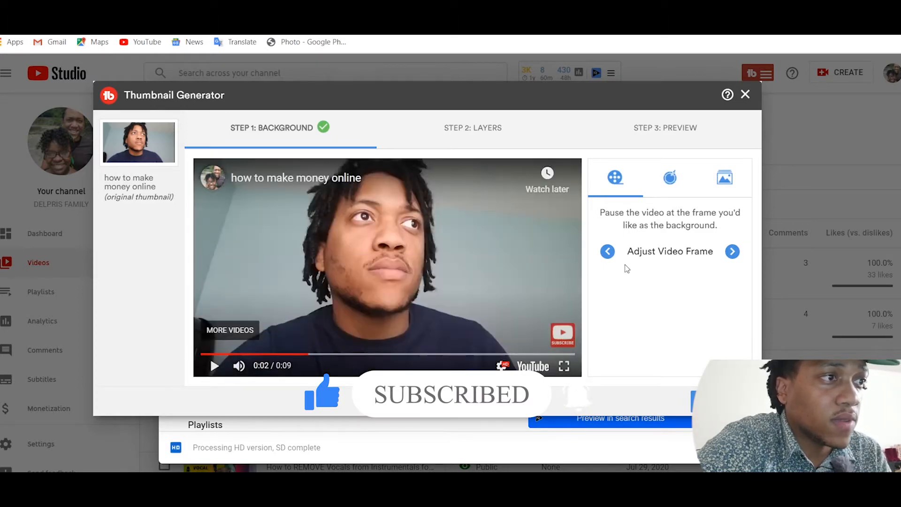
pyautogui.click(420, 354)
pyautogui.click(386, 355)
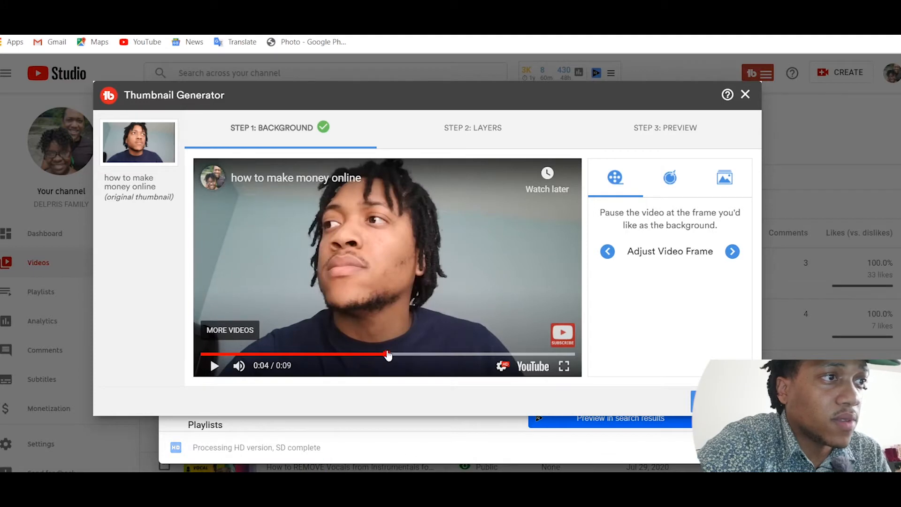
pyautogui.click(341, 354)
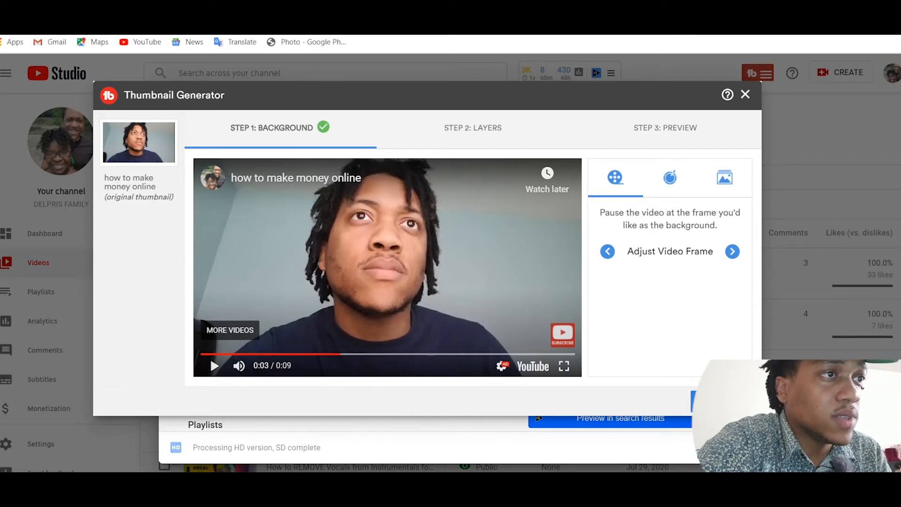
pyautogui.click(722, 402)
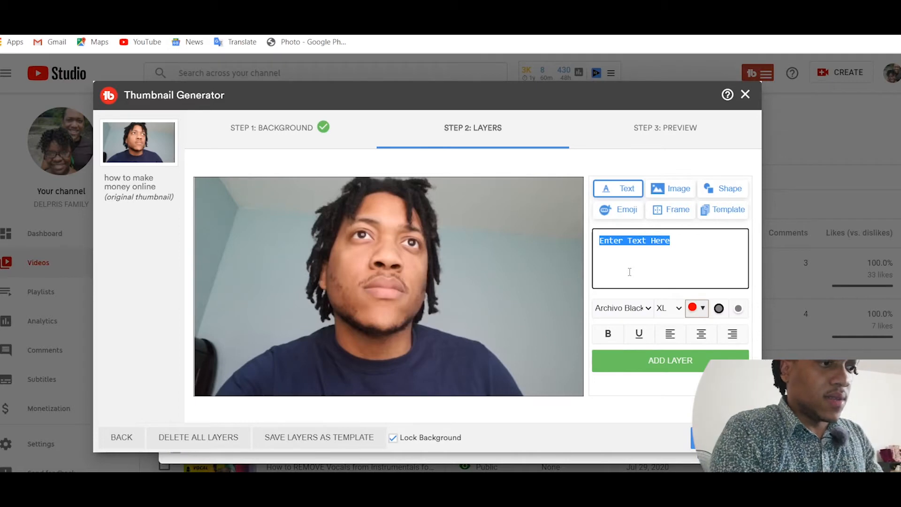
# Add a red "how to" text layer in Archivo Black, size XL, and place it in the thumbnail's upper-left corner
pyautogui.write('how to')
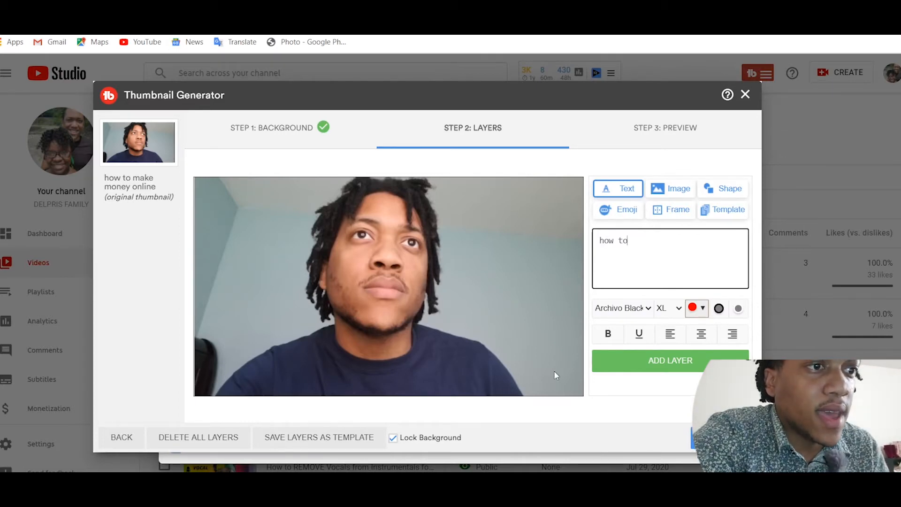
pyautogui.click(609, 360)
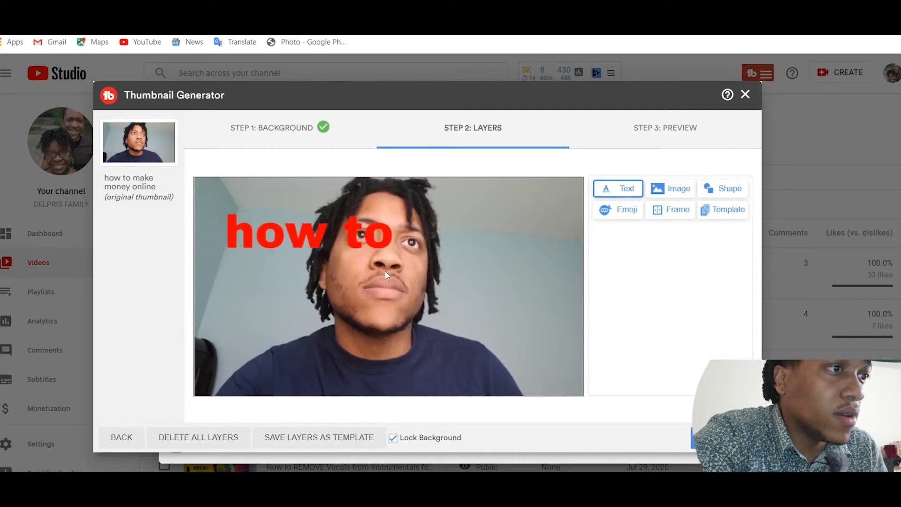
pyautogui.moveTo(325, 234); pyautogui.dragTo(299, 217)
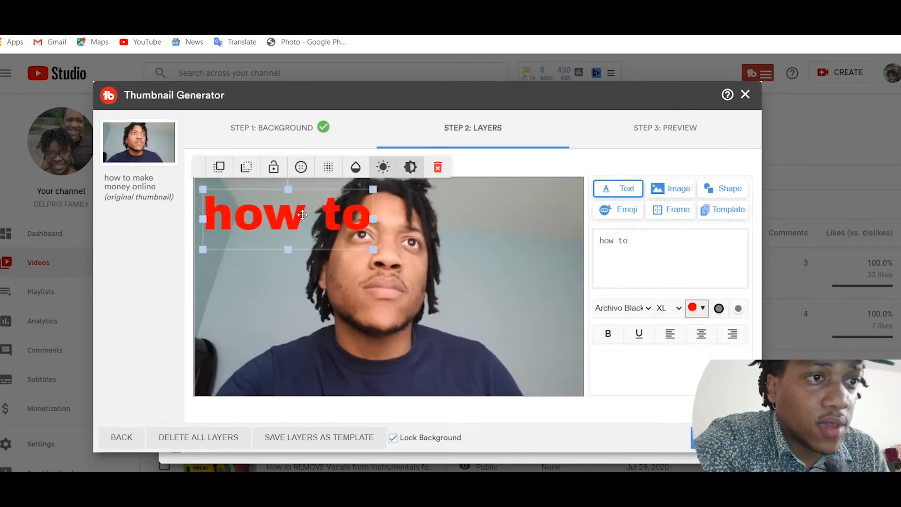
# Give the "how to" text a black outline and centre alignment, without bold or underline
pyautogui.click(719, 309)
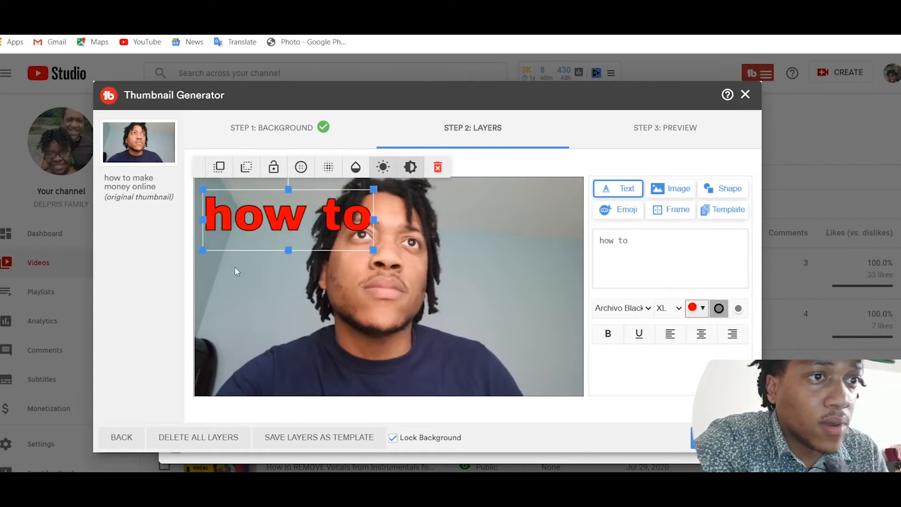
pyautogui.click(738, 312)
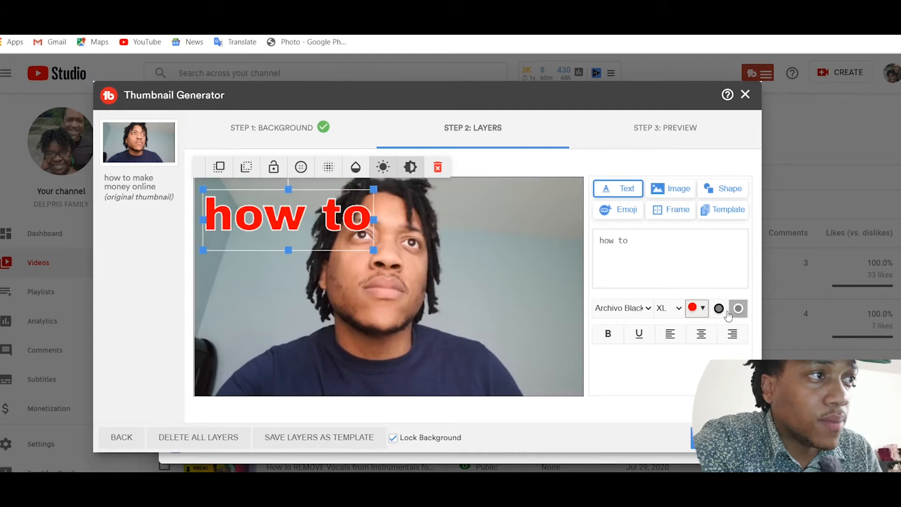
pyautogui.click(720, 309)
pyautogui.click(620, 341)
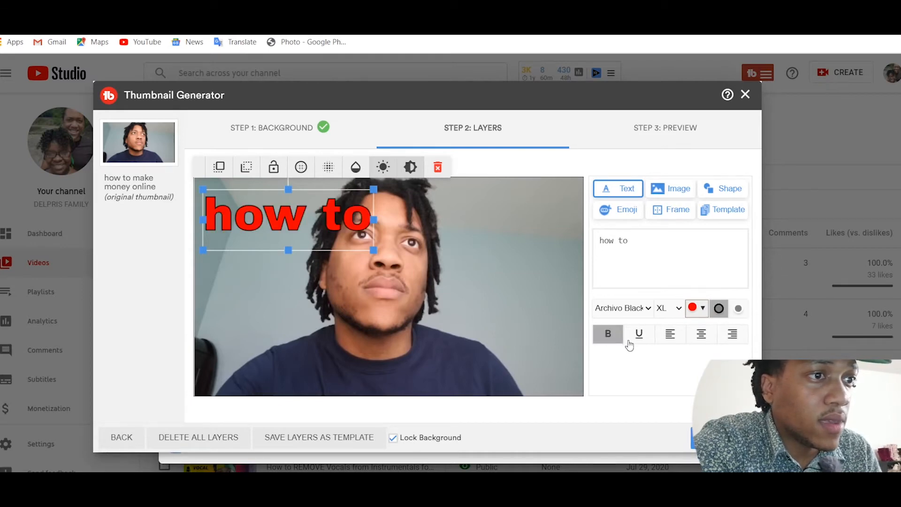
pyautogui.click(630, 345)
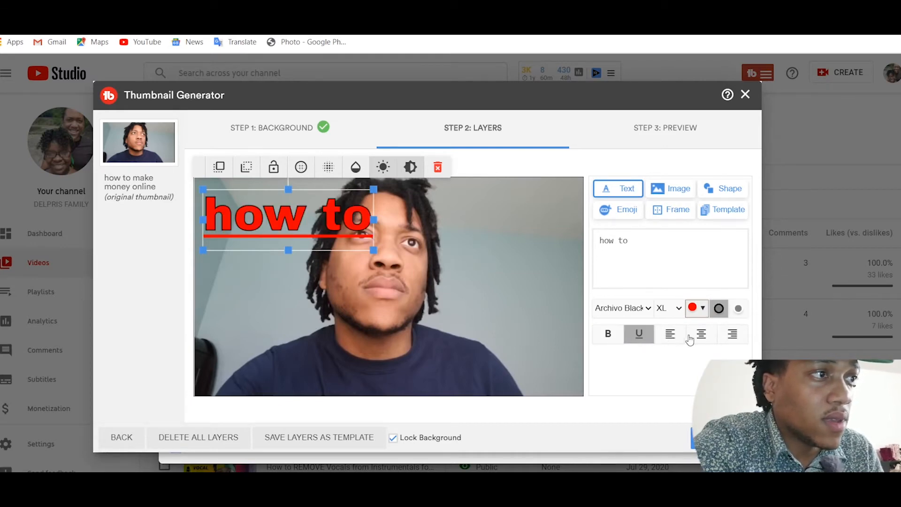
pyautogui.click(704, 336)
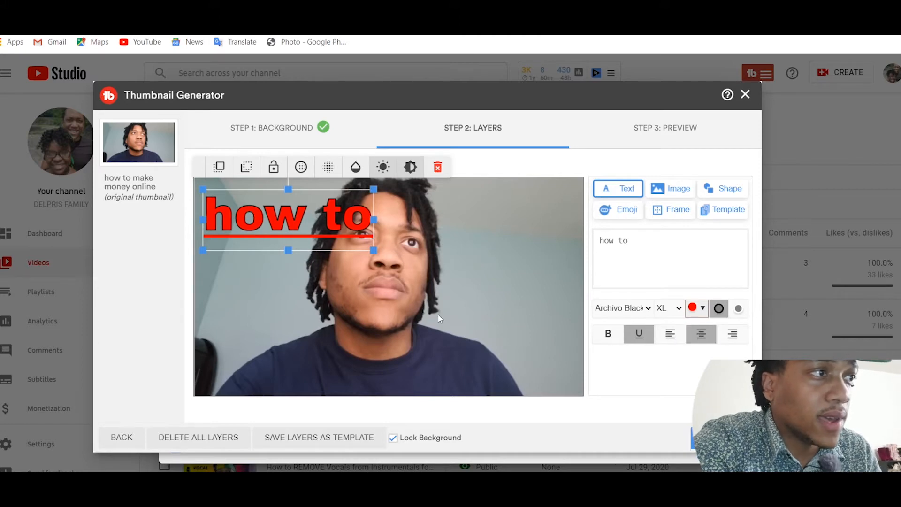
pyautogui.click(639, 334)
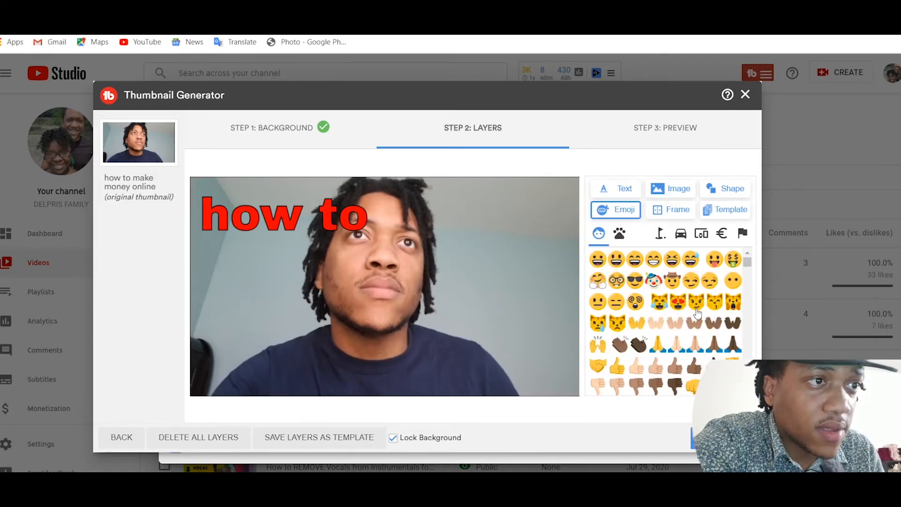
# Add a grinning smiley emoji, enlarge it and place it over the man's face
pyautogui.click(616, 260)
pyautogui.moveTo(350, 271); pyautogui.dragTo(389, 289)
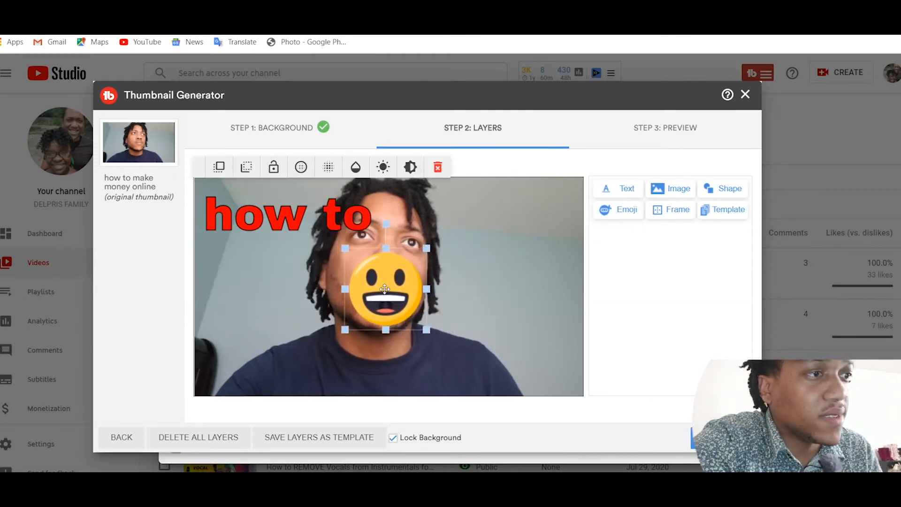
pyautogui.moveTo(431, 330); pyautogui.dragTo(475, 369)
pyautogui.moveTo(416, 317); pyautogui.dragTo(387, 265)
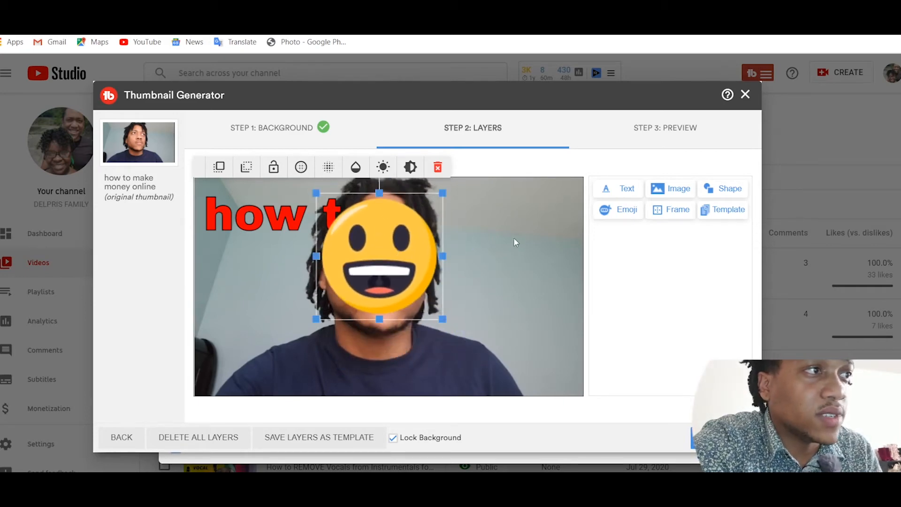
# Add a red outlined rectangle and stretch it across the full width of the thumbnail's lower part
pyautogui.click(298, 217)
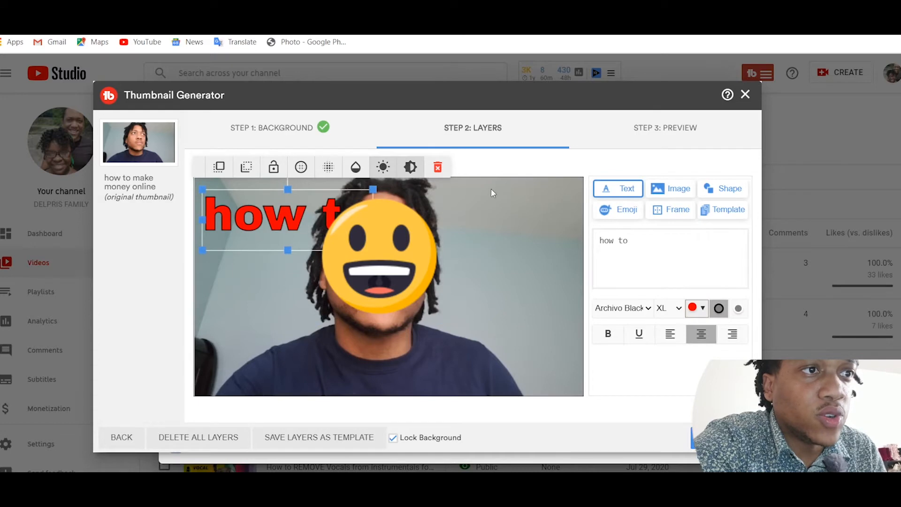
pyautogui.click(682, 192)
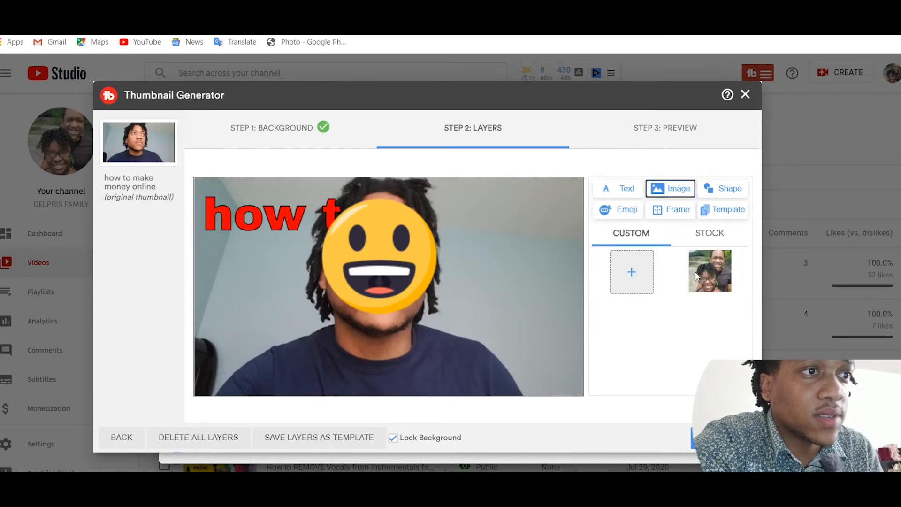
pyautogui.click(642, 181)
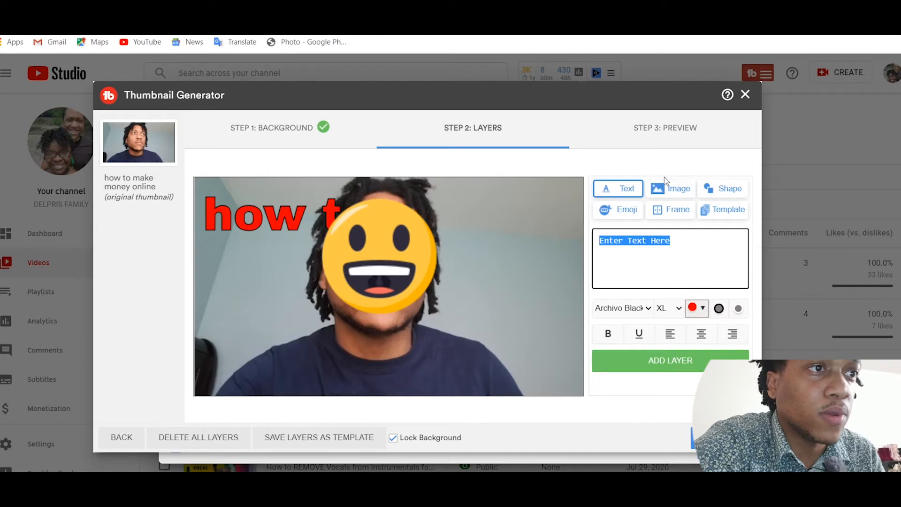
pyautogui.click(714, 196)
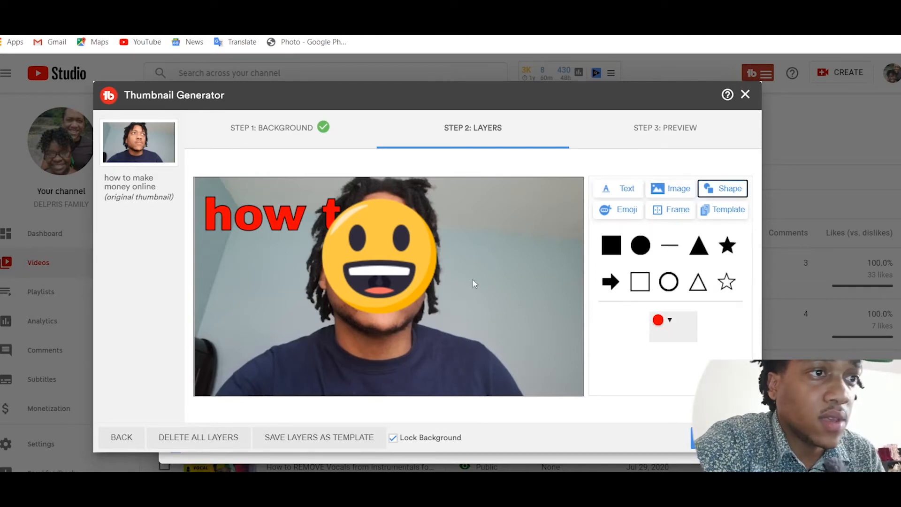
pyautogui.click(640, 283)
pyautogui.moveTo(327, 258); pyautogui.dragTo(582, 222)
pyautogui.moveTo(524, 229); pyautogui.dragTo(473, 356)
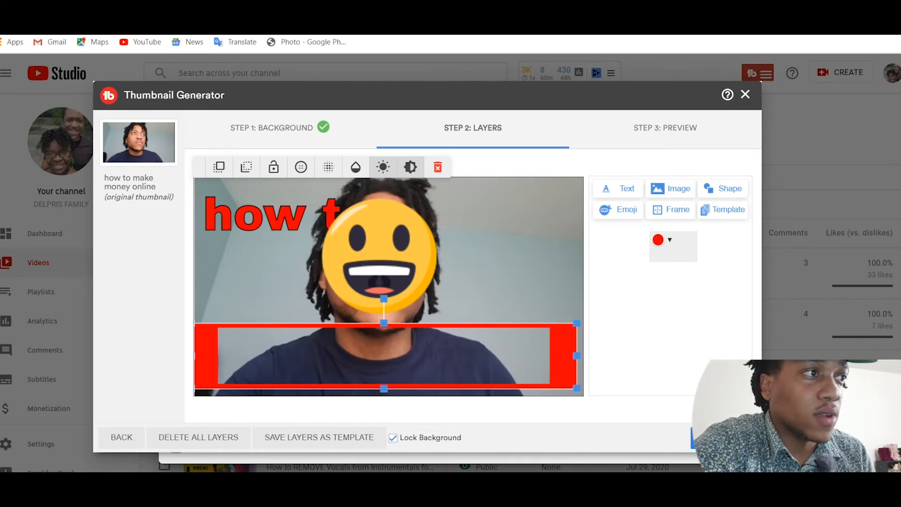
# Preview the thumbnail among YouTube search results and as Facebook and Twitter posts, and publish it to the draft video
pyautogui.click(723, 437)
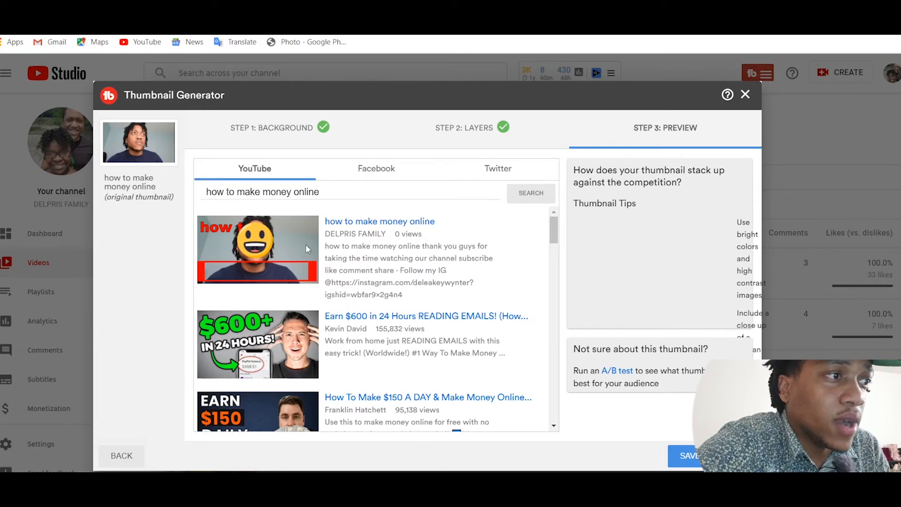
pyautogui.moveTo(554, 232)
pyautogui.mouseDown()
pyautogui.moveTo(560, 353)
pyautogui.moveTo(552, 236)
pyautogui.mouseUp()
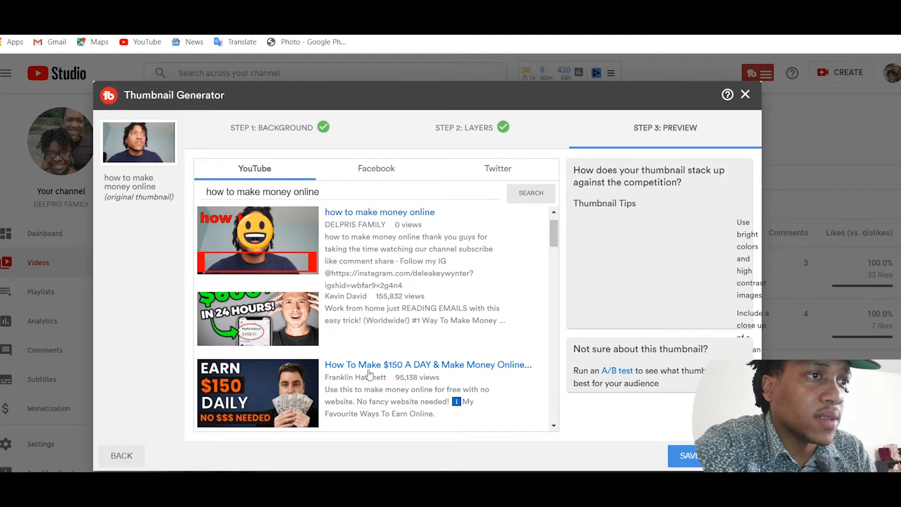
pyautogui.moveTo(555, 235)
pyautogui.mouseDown()
pyautogui.moveTo(555, 336)
pyautogui.moveTo(550, 240)
pyautogui.mouseUp()
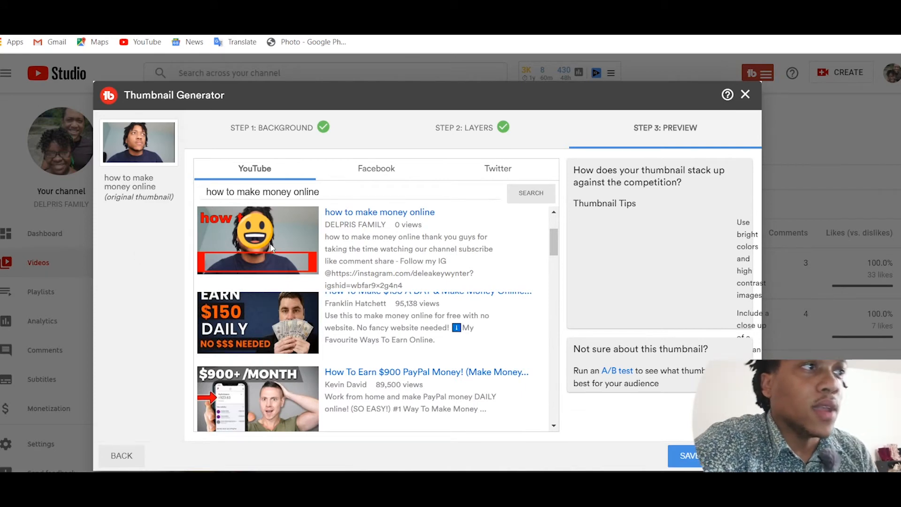
pyautogui.click(393, 169)
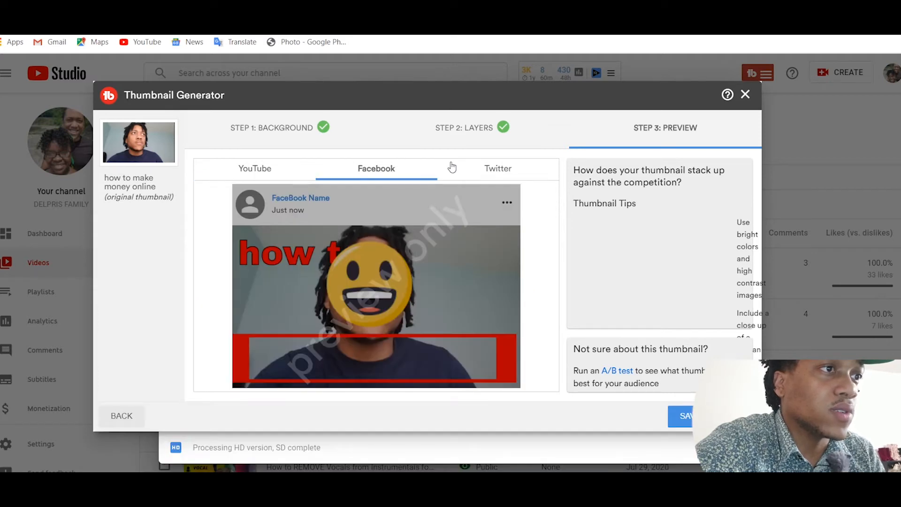
pyautogui.click(492, 170)
pyautogui.click(265, 175)
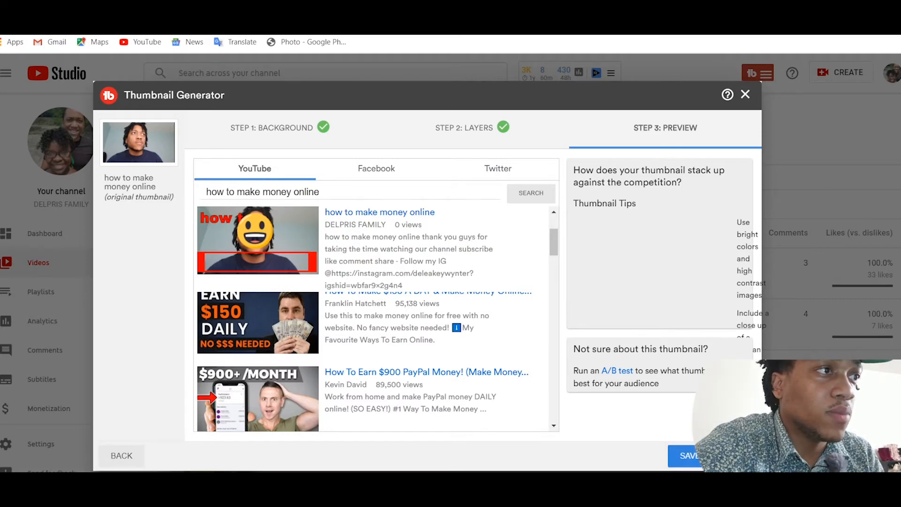
pyautogui.click(674, 455)
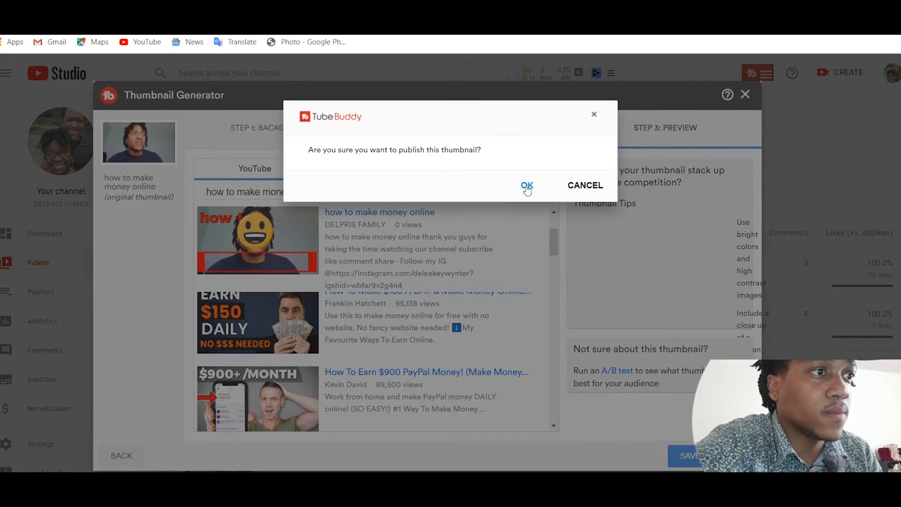
pyautogui.click(527, 187)
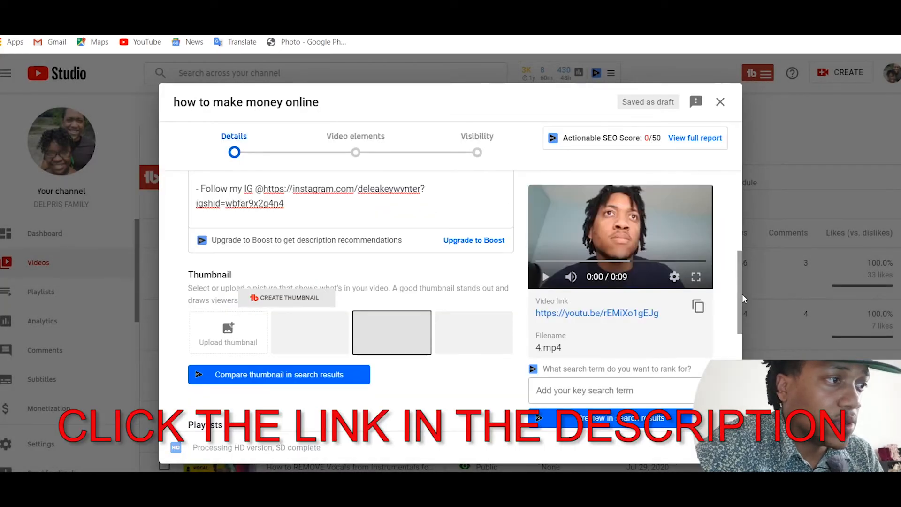
# Expand the draft's additional options and add TubeBuddy's recommended tag "make money online" to the video
pyautogui.moveTo(742, 292); pyautogui.dragTo(739, 393)
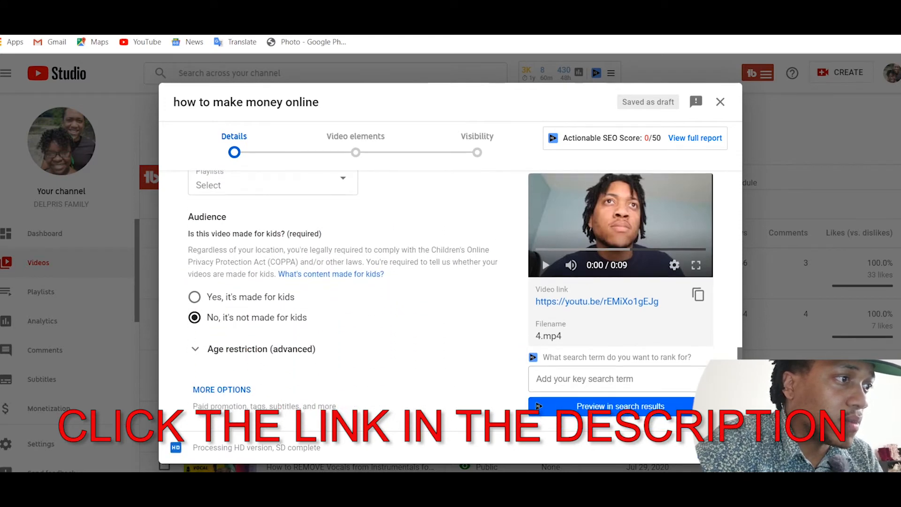
pyautogui.click(219, 390)
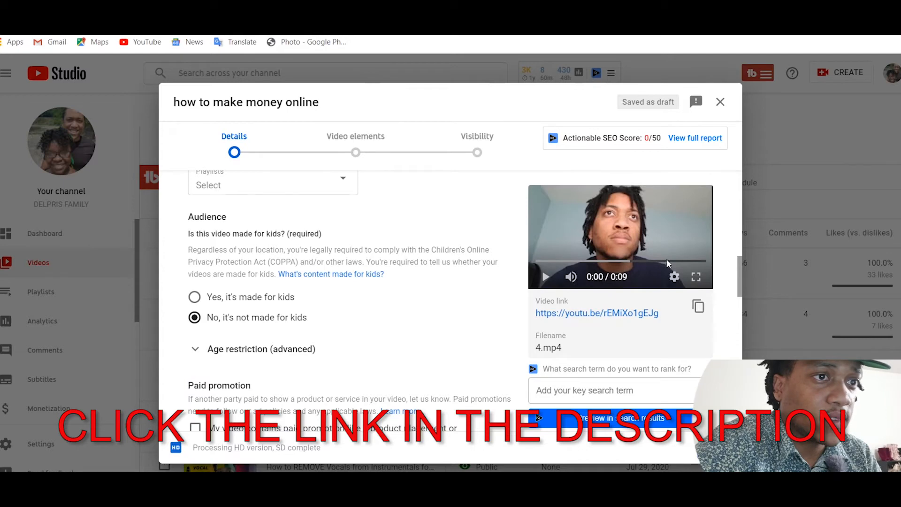
pyautogui.moveTo(739, 280); pyautogui.dragTo(745, 355)
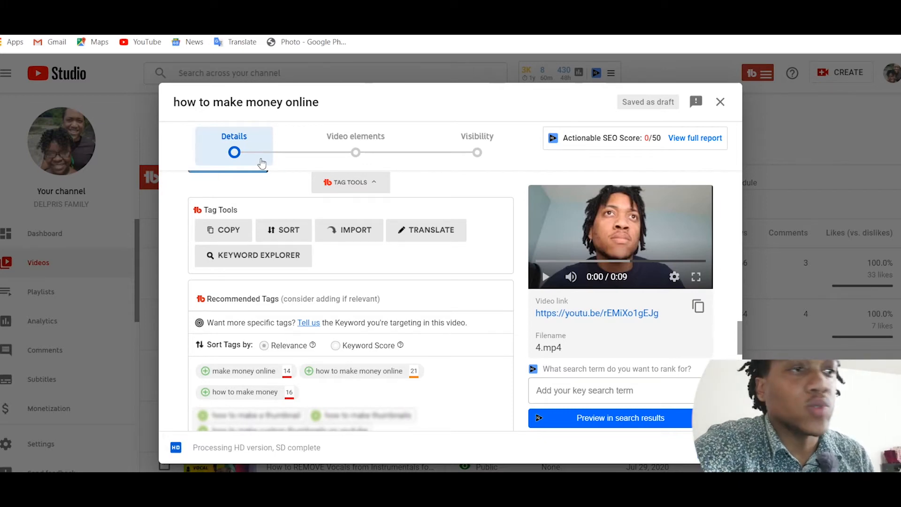
pyautogui.scroll(-2, 345, 266)
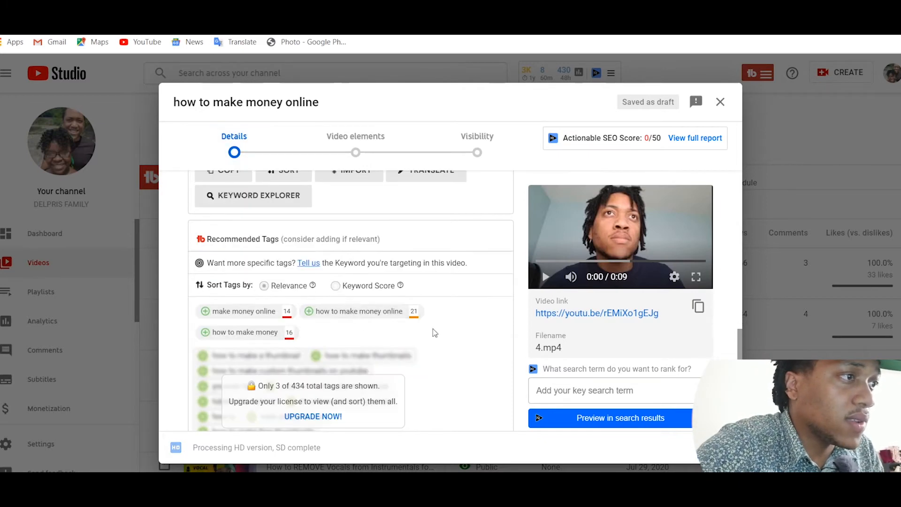
pyautogui.click(212, 314)
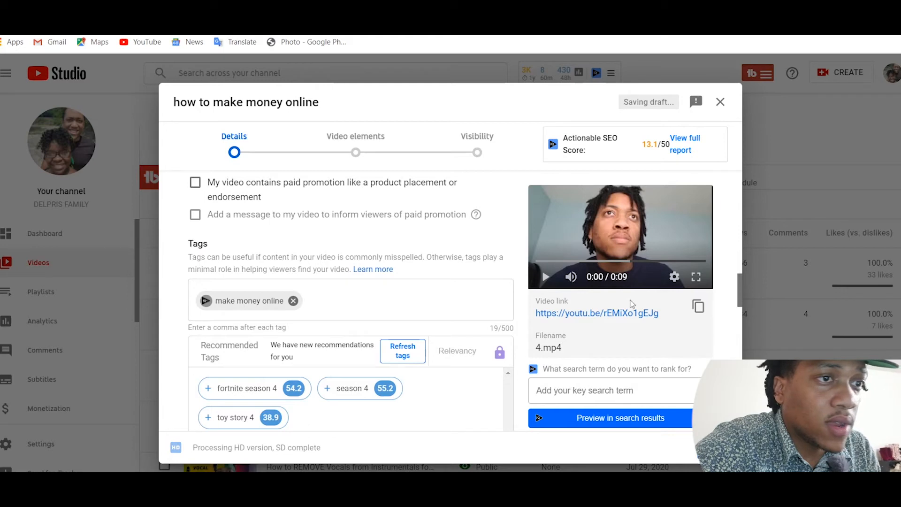
pyautogui.moveTo(738, 294); pyautogui.dragTo(740, 313)
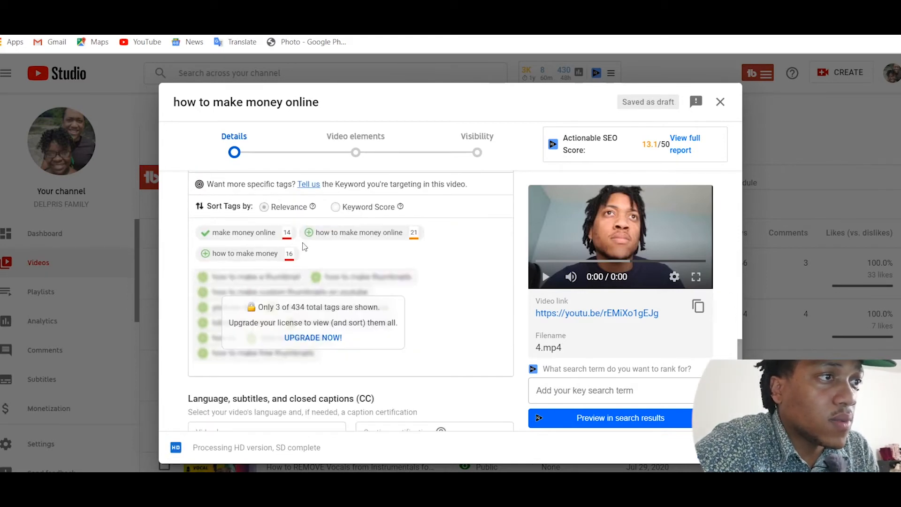
# Add TubeBuddy's recommended tags "how to make money online" and "how to make money" to the draft video
pyautogui.click(338, 232)
pyautogui.moveTo(740, 350); pyautogui.dragTo(742, 282)
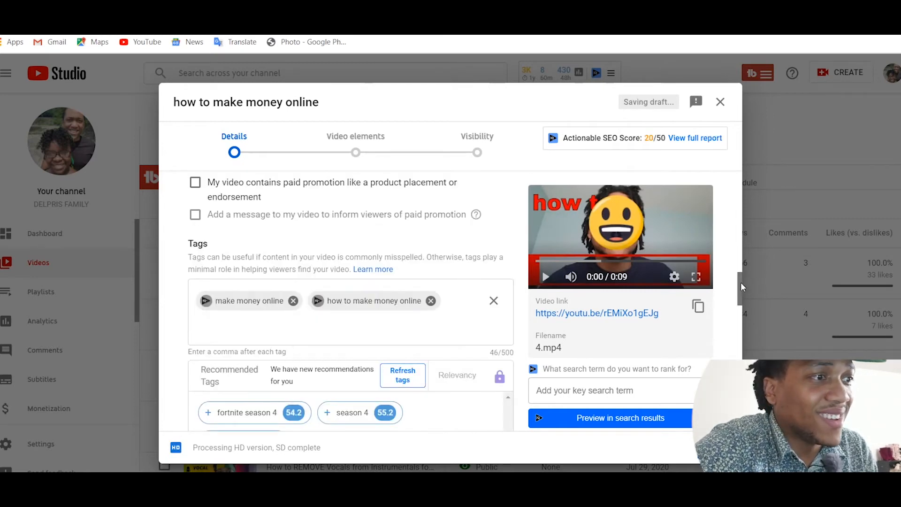
pyautogui.moveTo(738, 283); pyautogui.dragTo(749, 343)
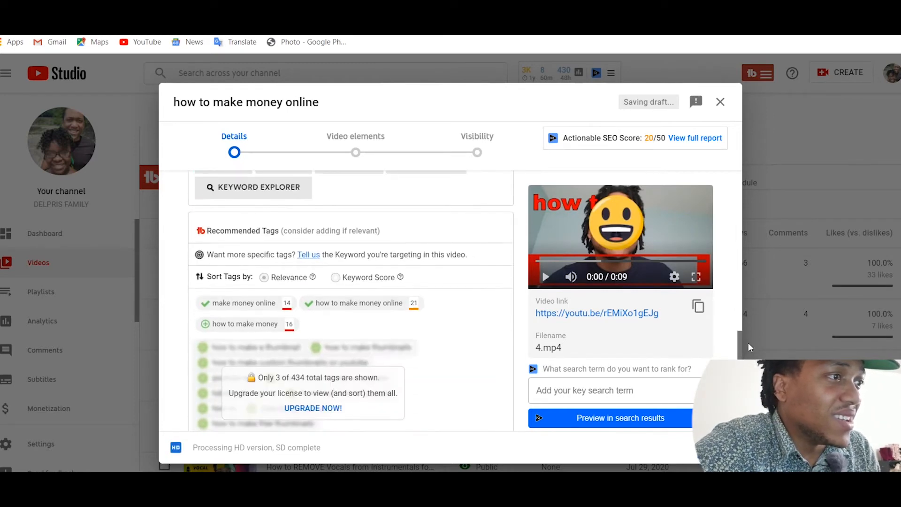
pyautogui.click(206, 325)
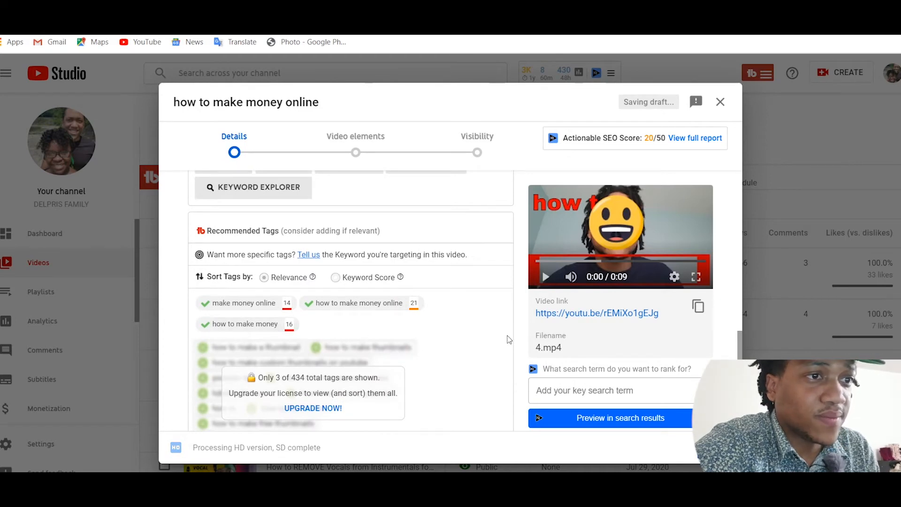
pyautogui.scroll(5, 509, 338)
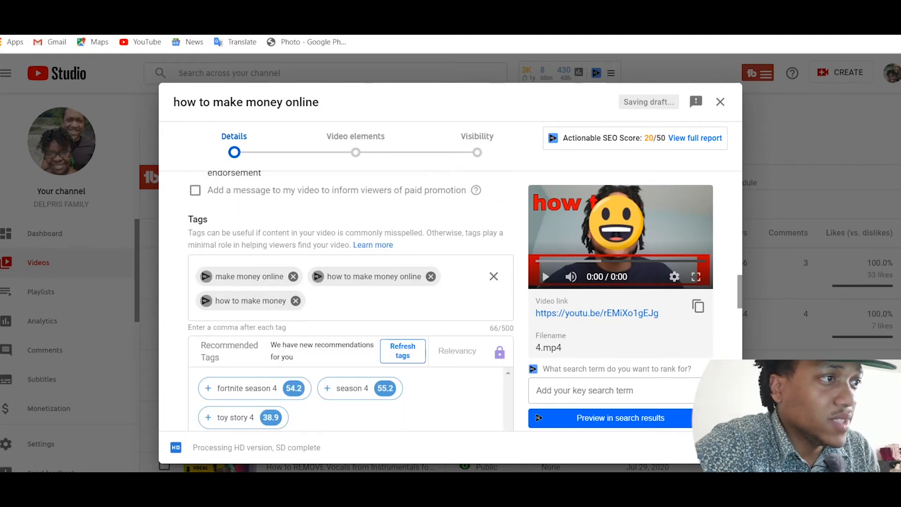
# Look up vidIQ's related keywords for the "how to make money" tag and add "how to make money fast" and "how to make money on youtube"
pyautogui.doubleClick(244, 305)
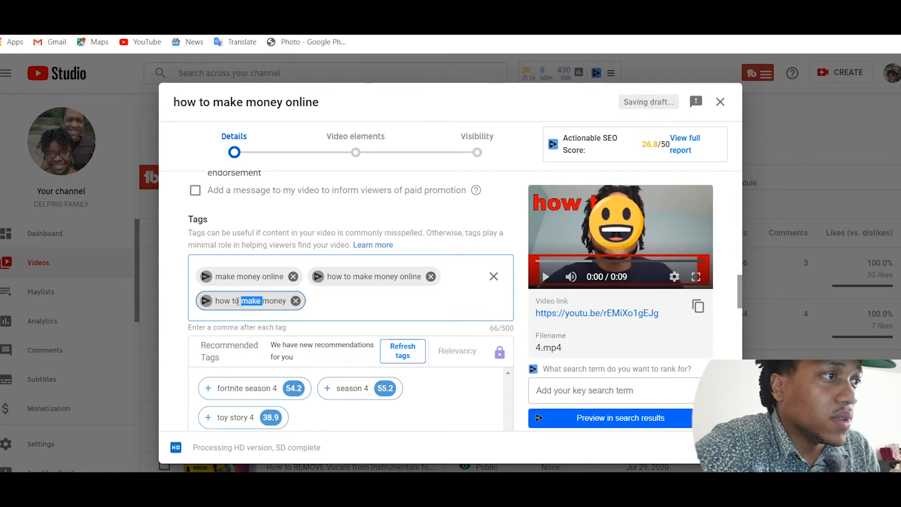
pyautogui.click(234, 302)
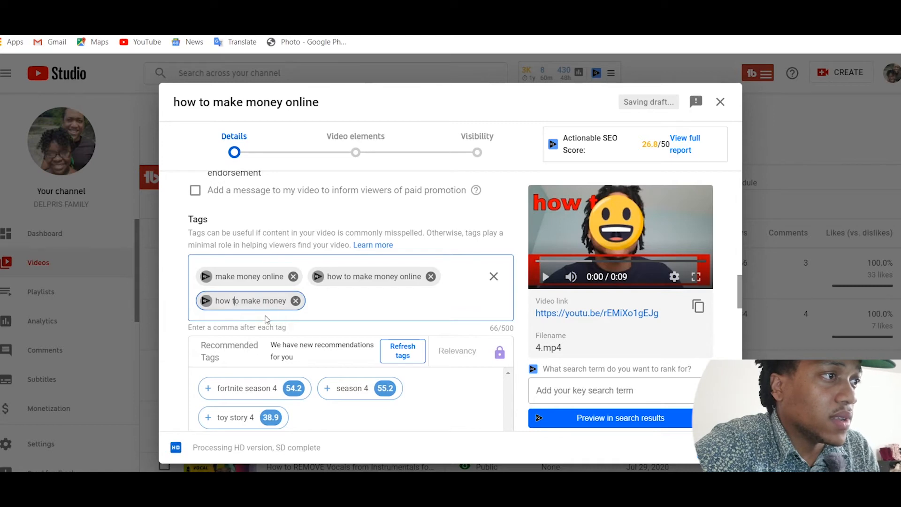
pyautogui.click(206, 302)
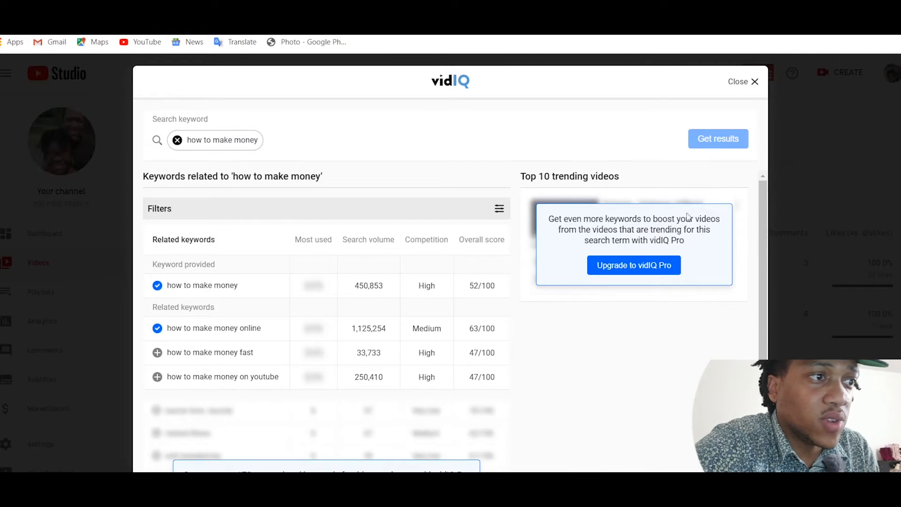
pyautogui.moveTo(764, 237); pyautogui.dragTo(738, 283)
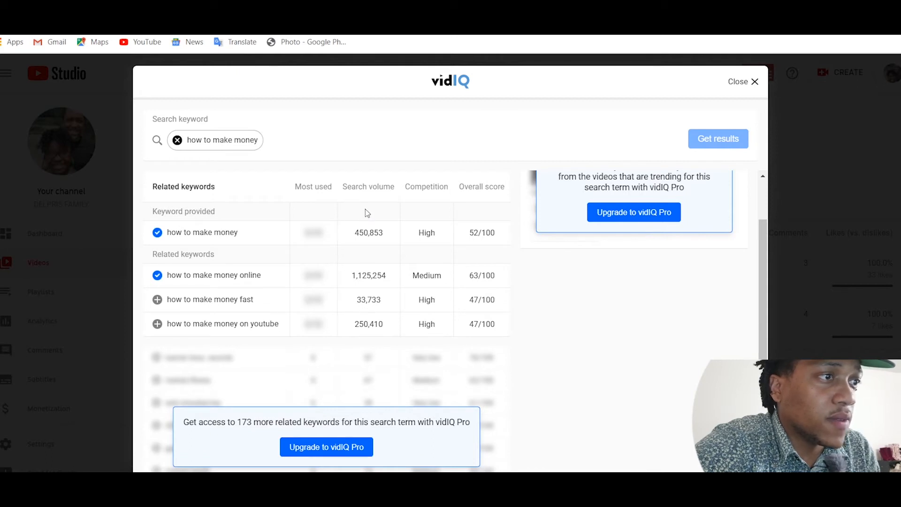
pyautogui.moveTo(428, 316)
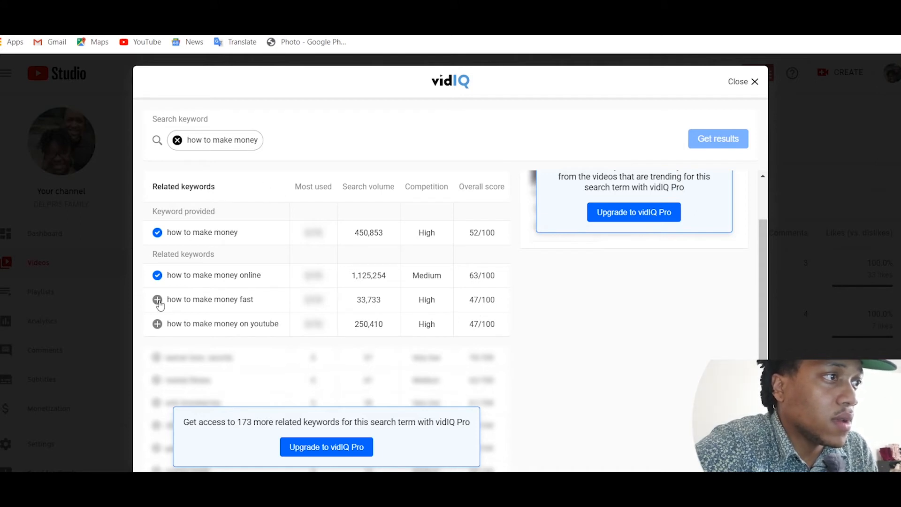
pyautogui.click(157, 324)
pyautogui.click(746, 89)
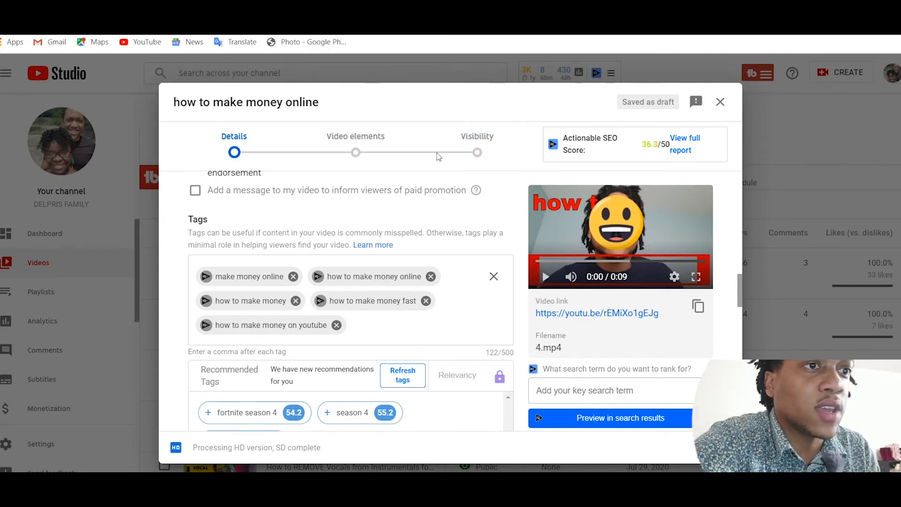
pyautogui.moveTo(743, 288); pyautogui.dragTo(740, 369)
pyautogui.click(738, 300)
pyautogui.scroll(3, 503, 342)
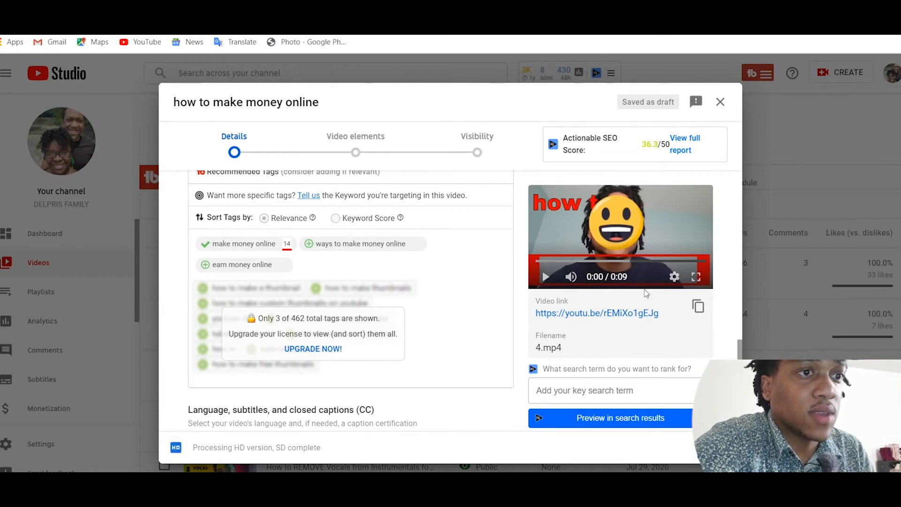
pyautogui.moveTo(740, 352); pyautogui.dragTo(688, 184)
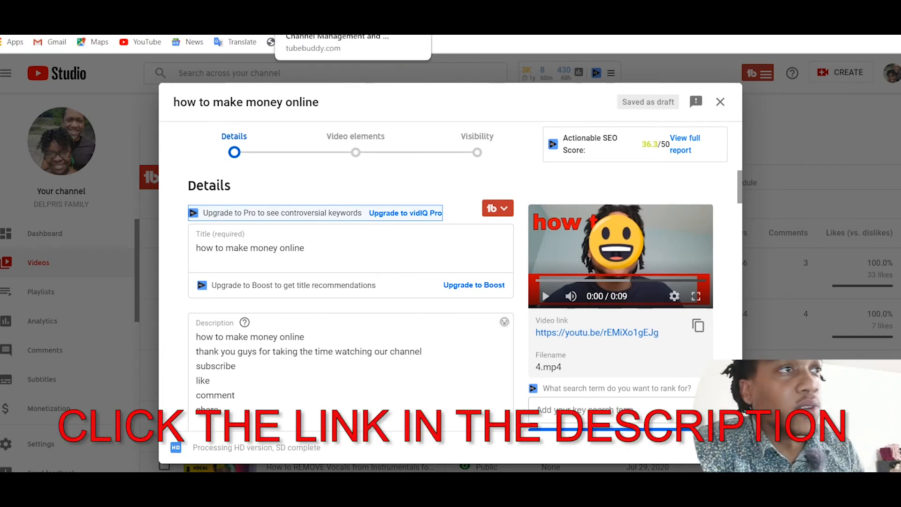
# Switch to the TubeBuddy website and sign in through Google with the AOL account
pyautogui.click(329, 9)
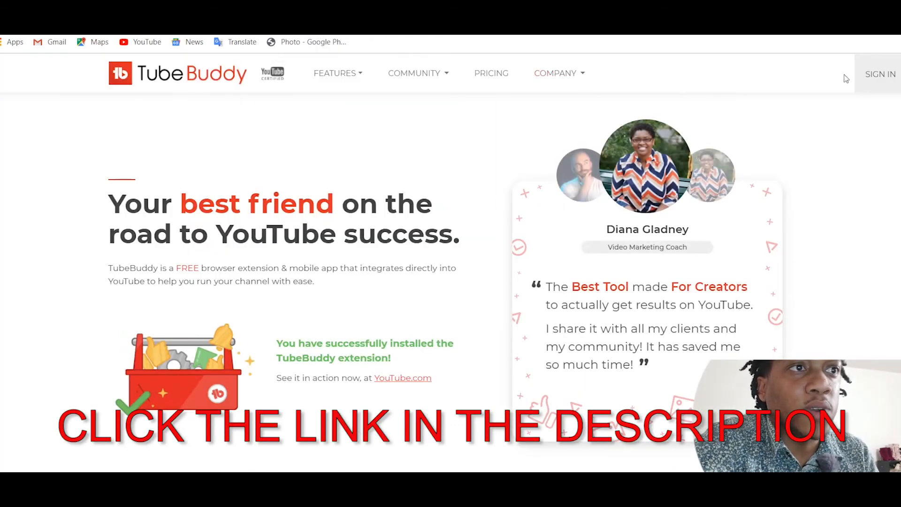
pyautogui.click(869, 80)
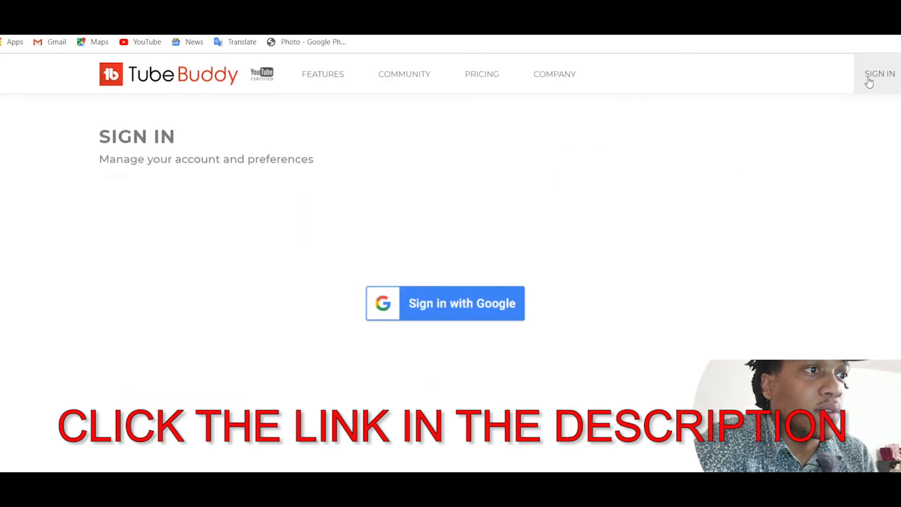
pyautogui.click(510, 314)
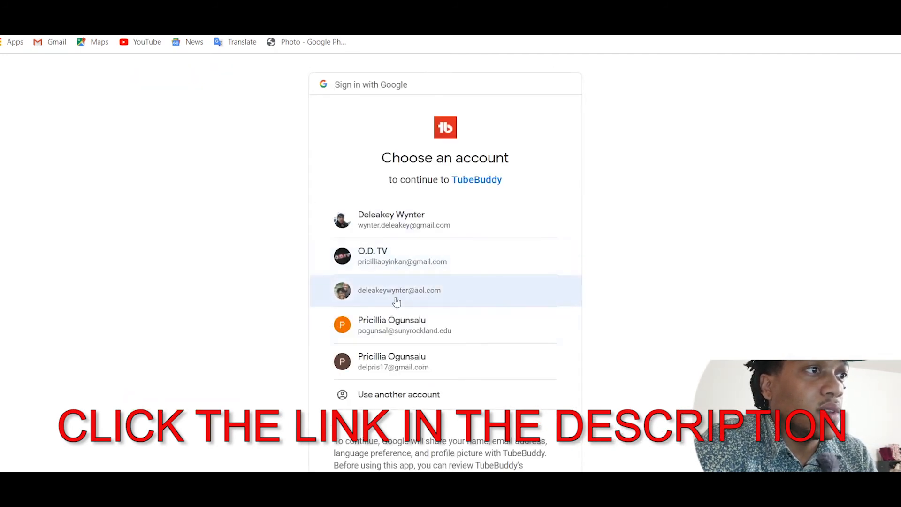
pyautogui.click(396, 304)
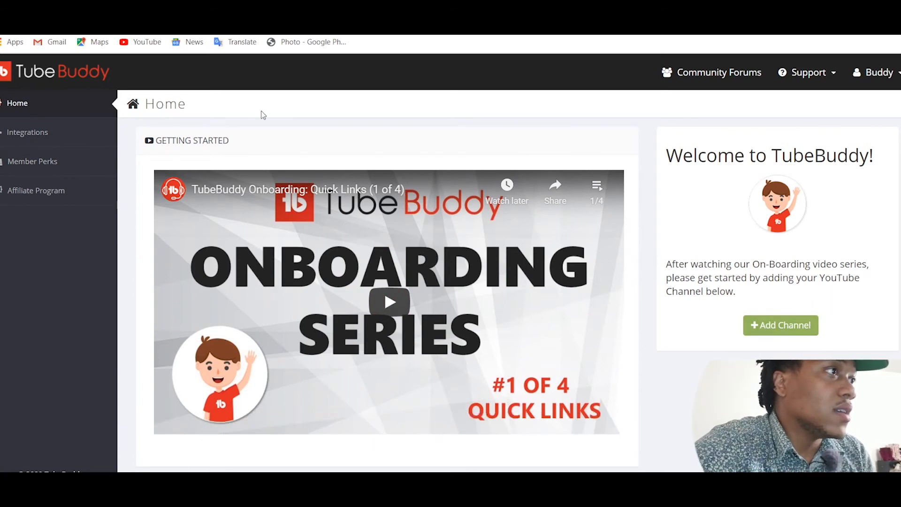
# Review the integrations offered in the TubeBuddy account and the member perks for paid licenses
pyautogui.click(39, 133)
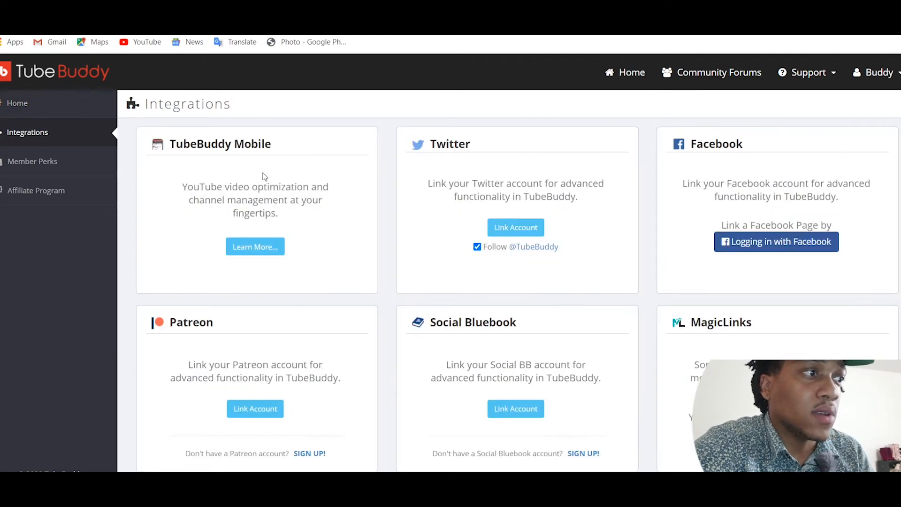
pyautogui.click(45, 165)
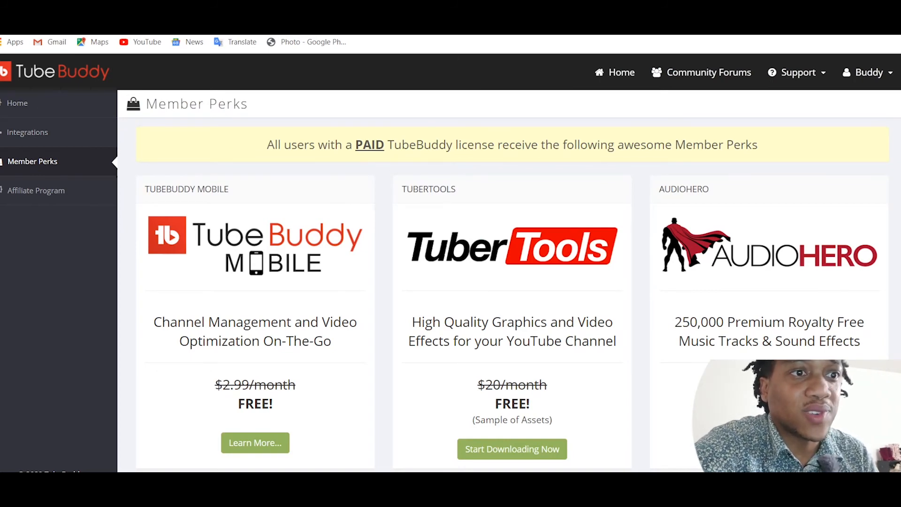
pyautogui.scroll(-10, 512, 295)
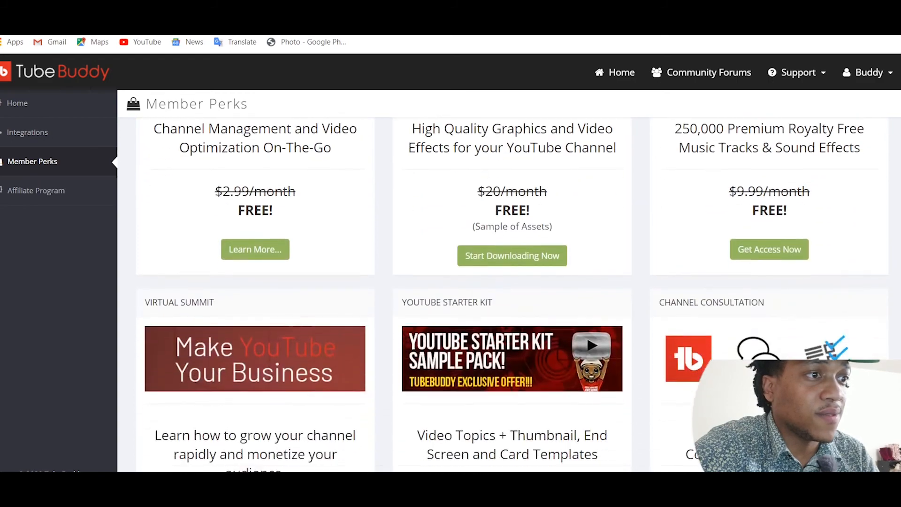
pyautogui.scroll(8, 512, 295)
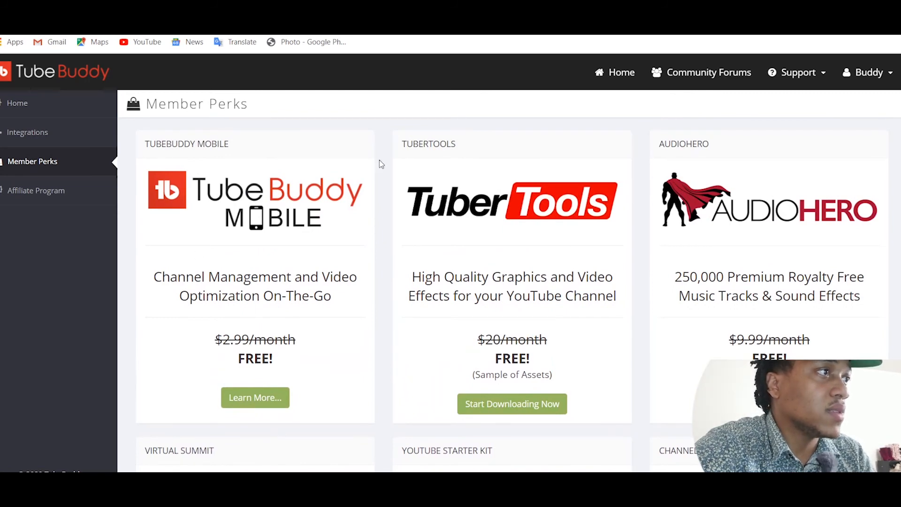
# Examine TubeBuddy's affiliate program, including how it works, its commission tiers and the sign-up form
pyautogui.click(77, 201)
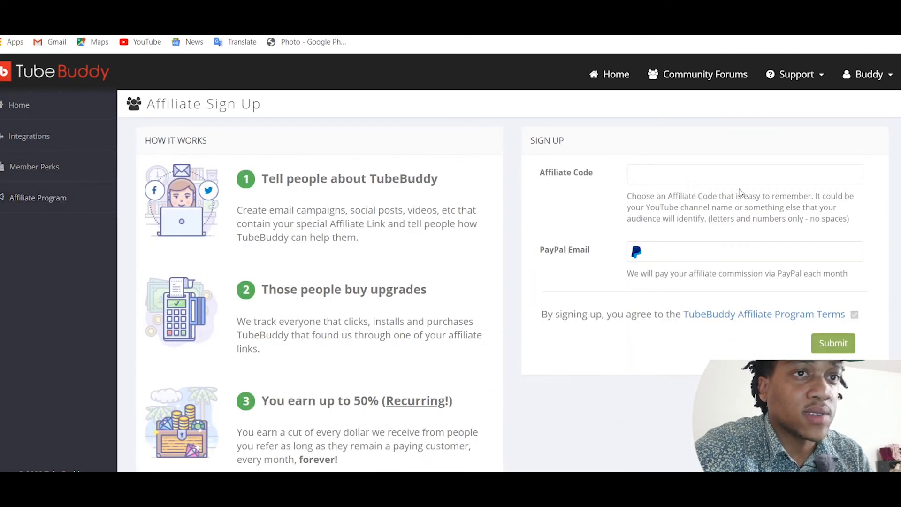
pyautogui.scroll(-4, 512, 291)
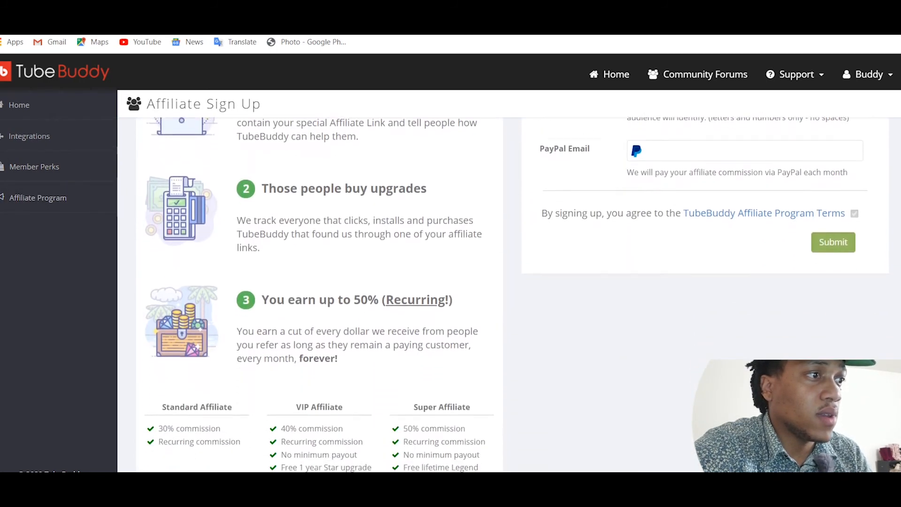
pyautogui.scroll(4, 516, 295)
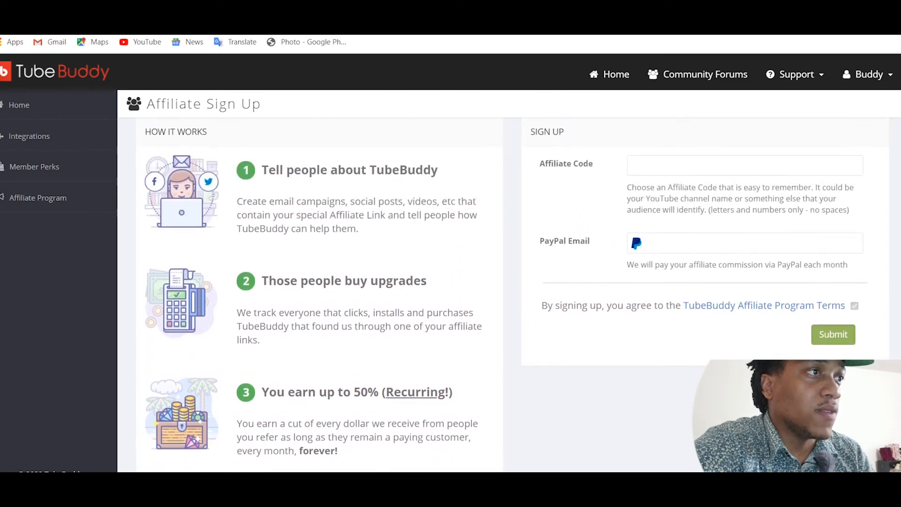